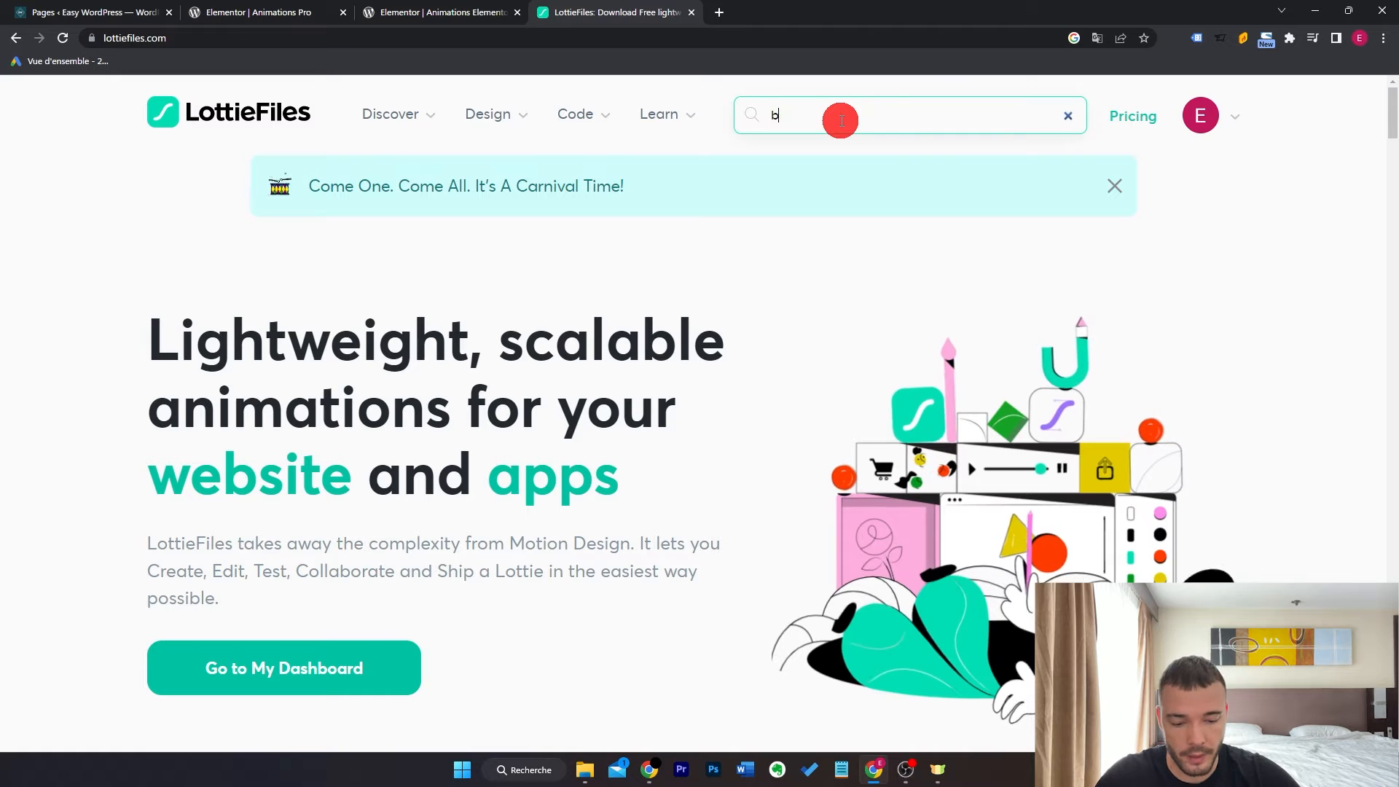
- Search LottieFiles for "bike" and look through the animation results
key(Return)
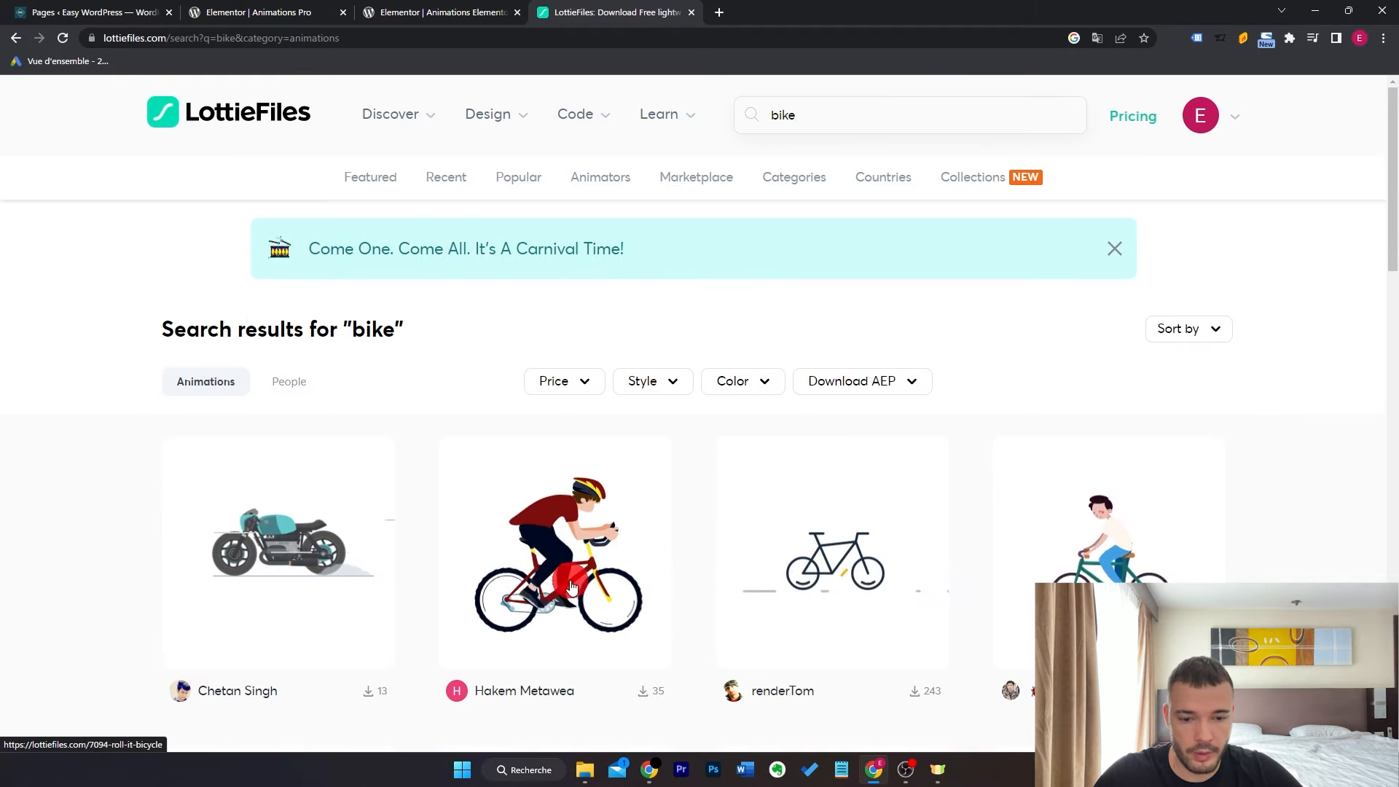
scroll(1261, 427, down, 9)
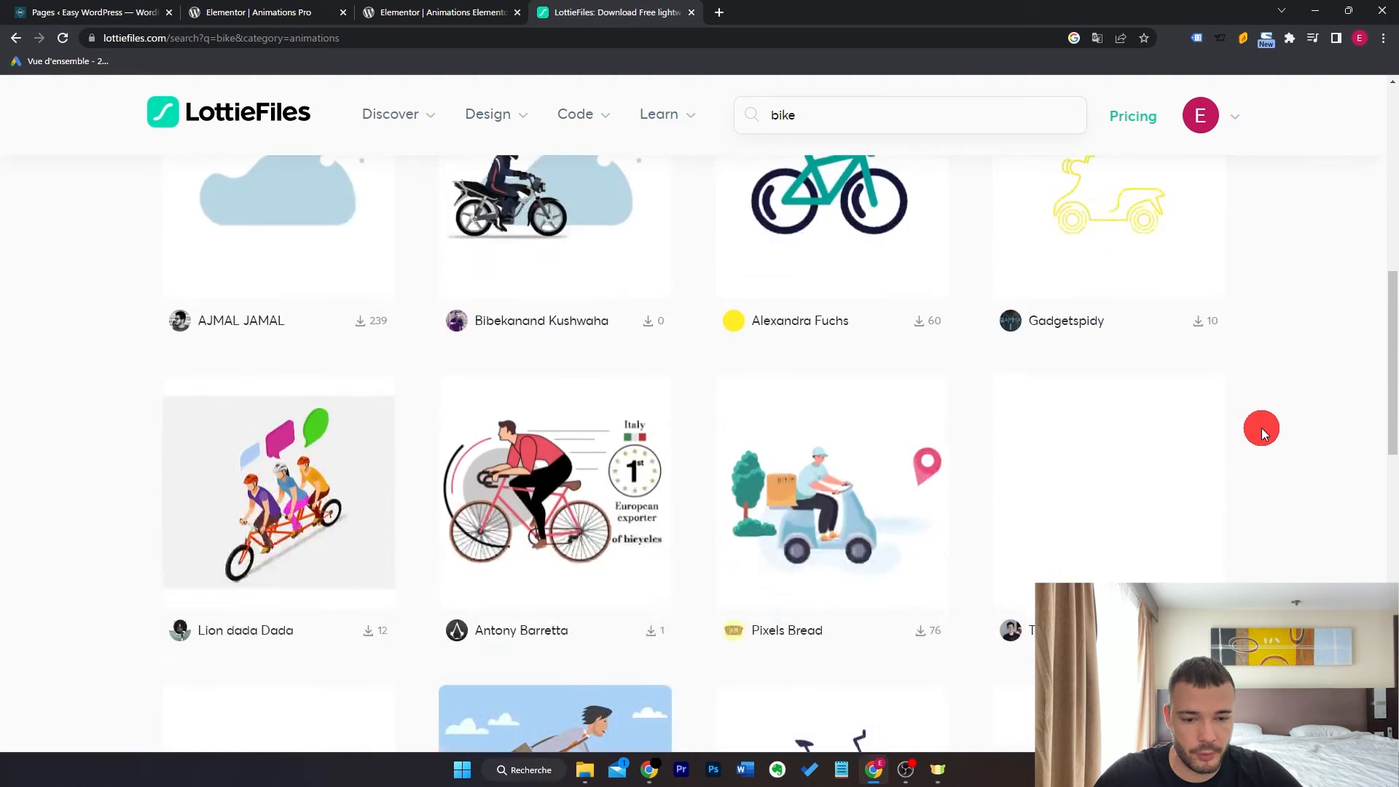
scroll(1261, 427, down, 3)
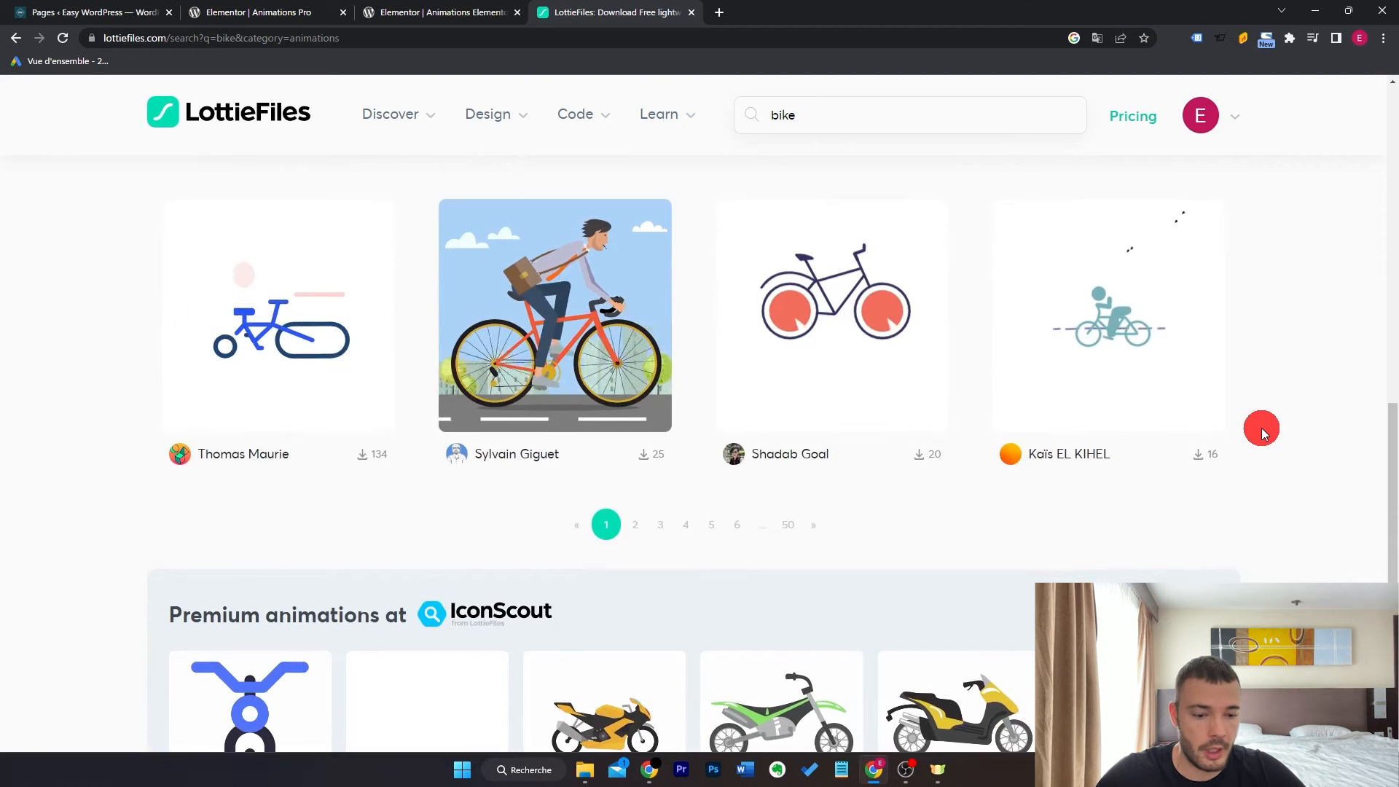
scroll(1262, 427, up, 1)
scroll(1261, 427, up, 10)
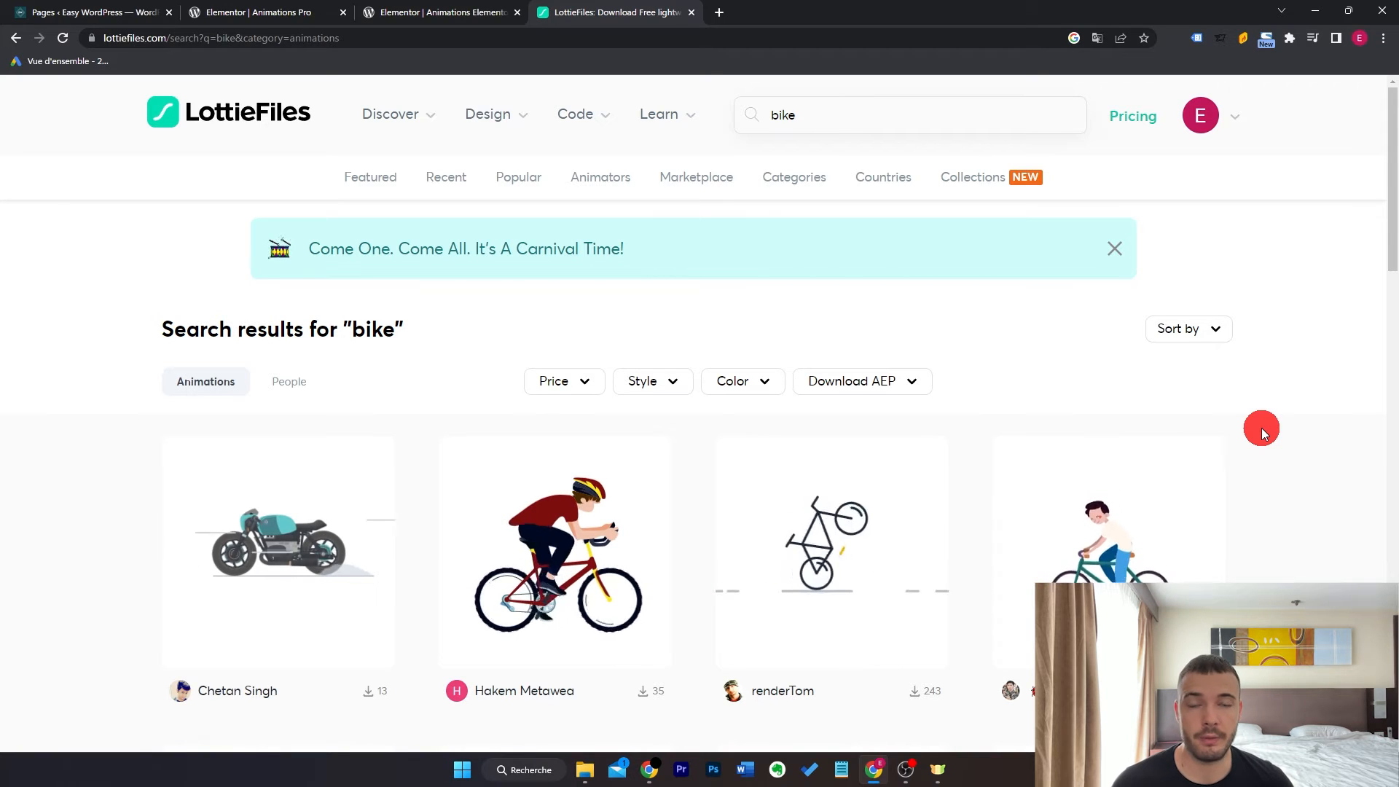
- Open the animation of the helmeted boy riding a red bicycle and download it as Lottie JSON
scroll(1262, 432, down, 1)
click(625, 499)
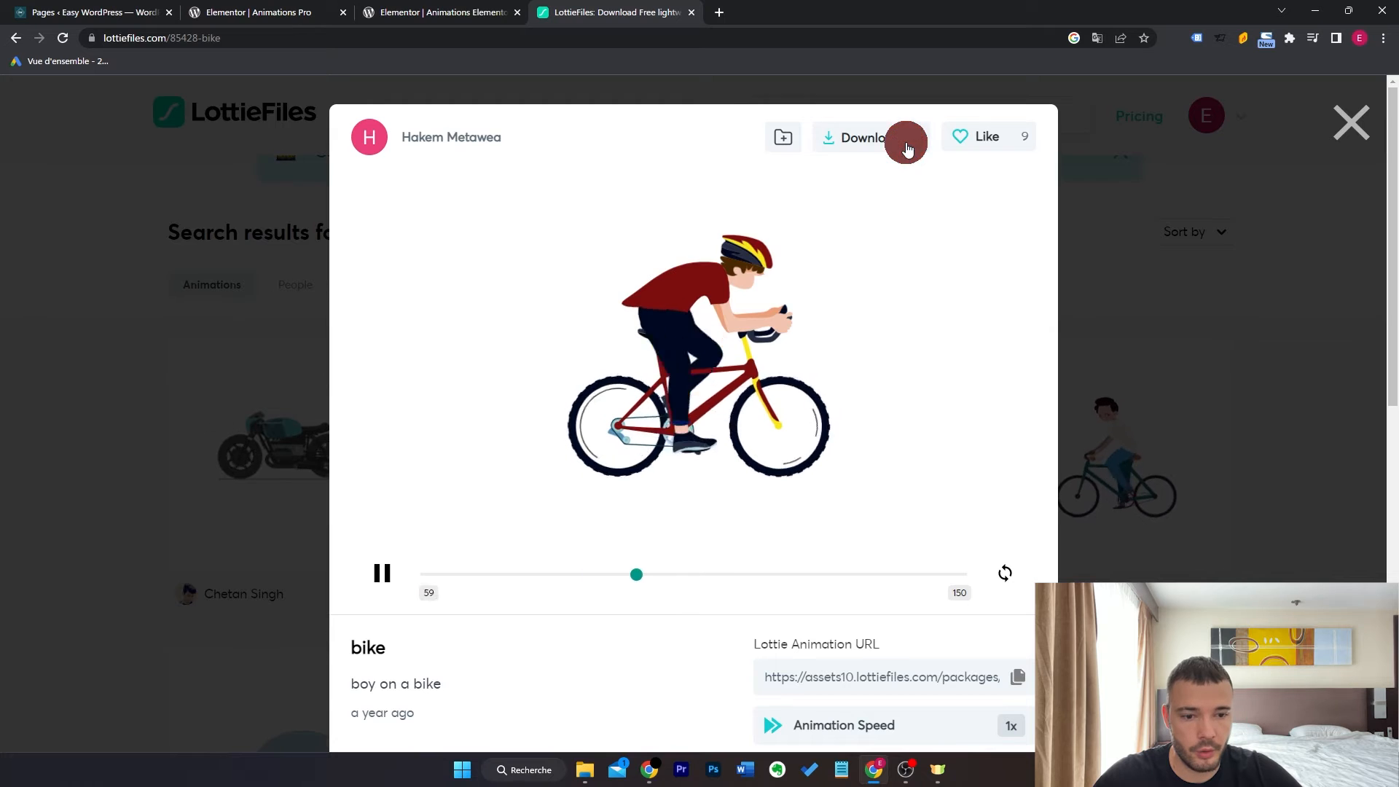
click(907, 148)
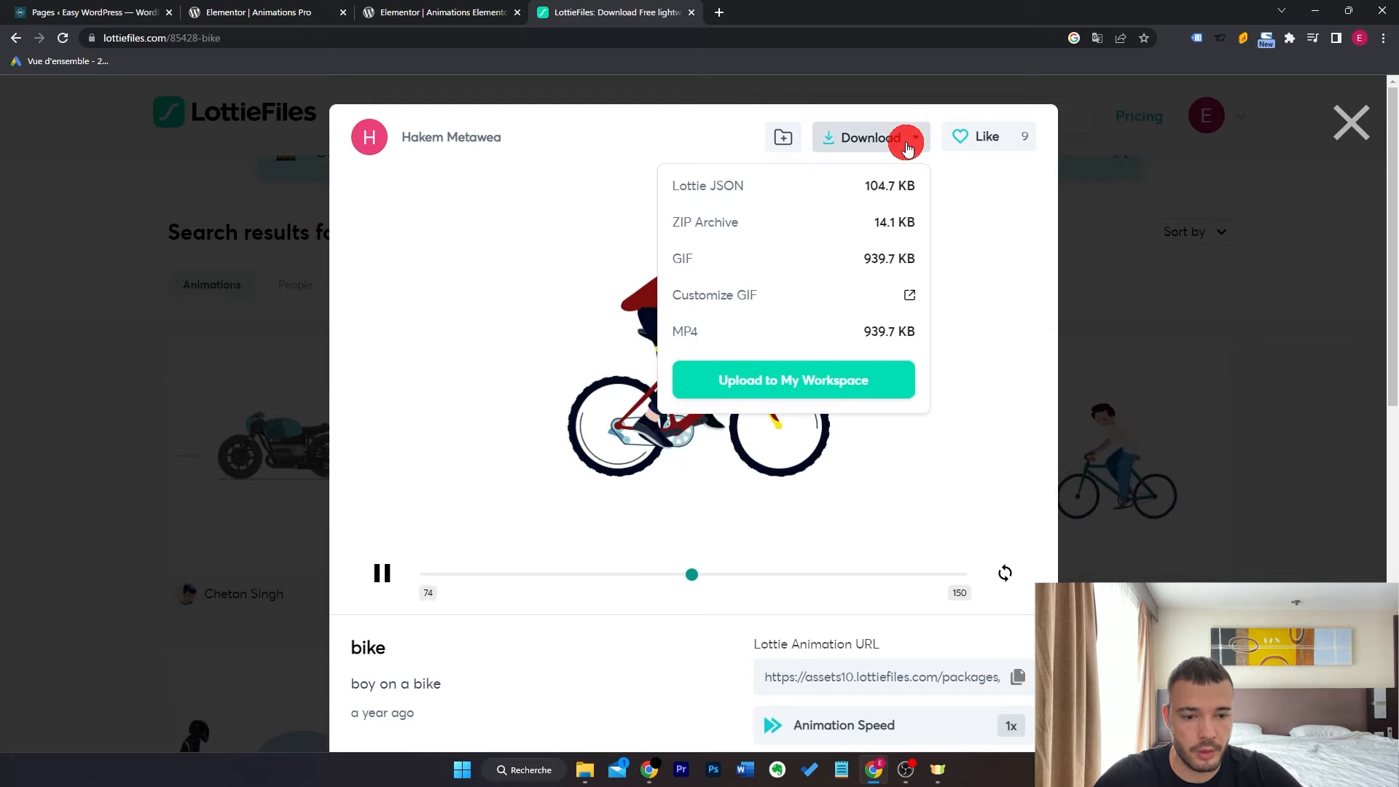
click(762, 188)
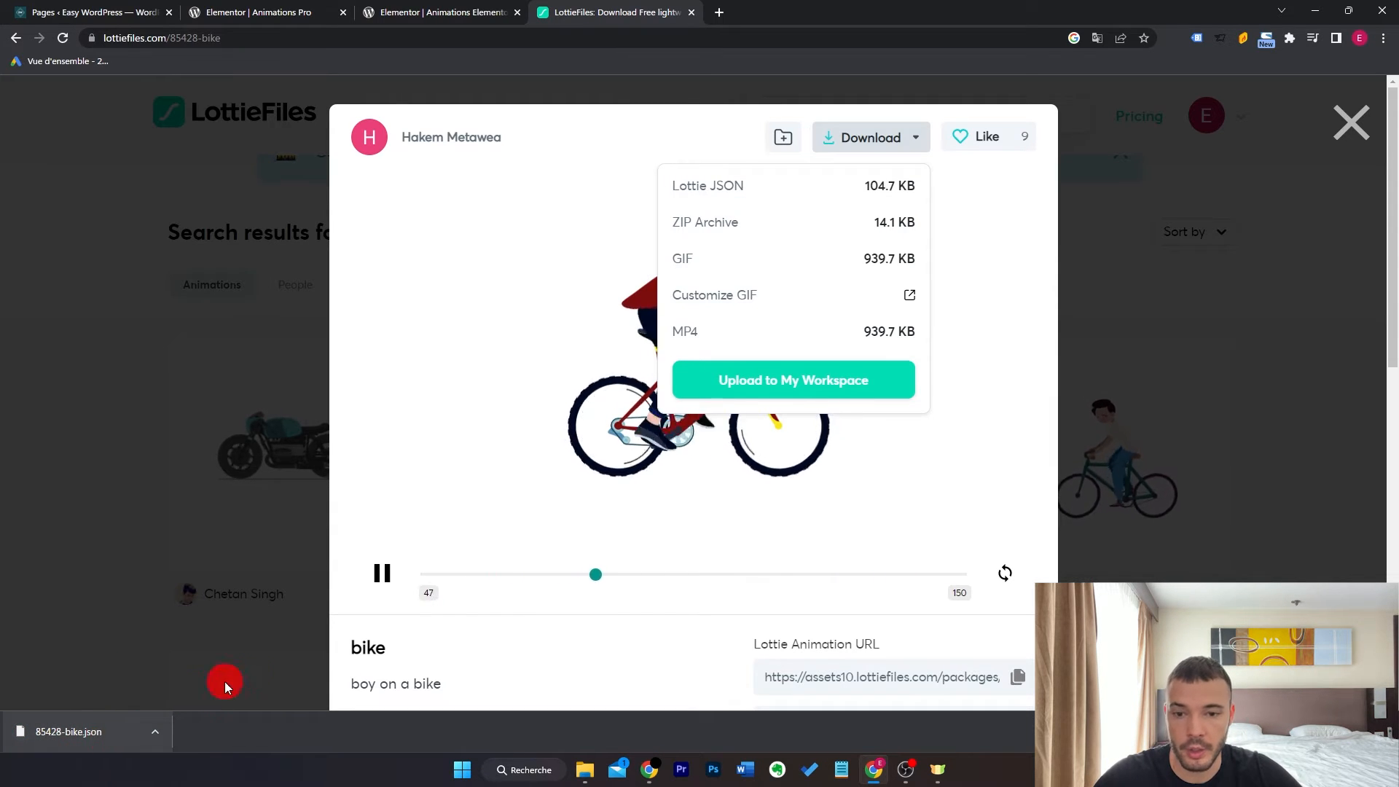
- Return to the Elementor page "Animations Pro", add a two-column section and place a Lottie widget in its first column
click(265, 11)
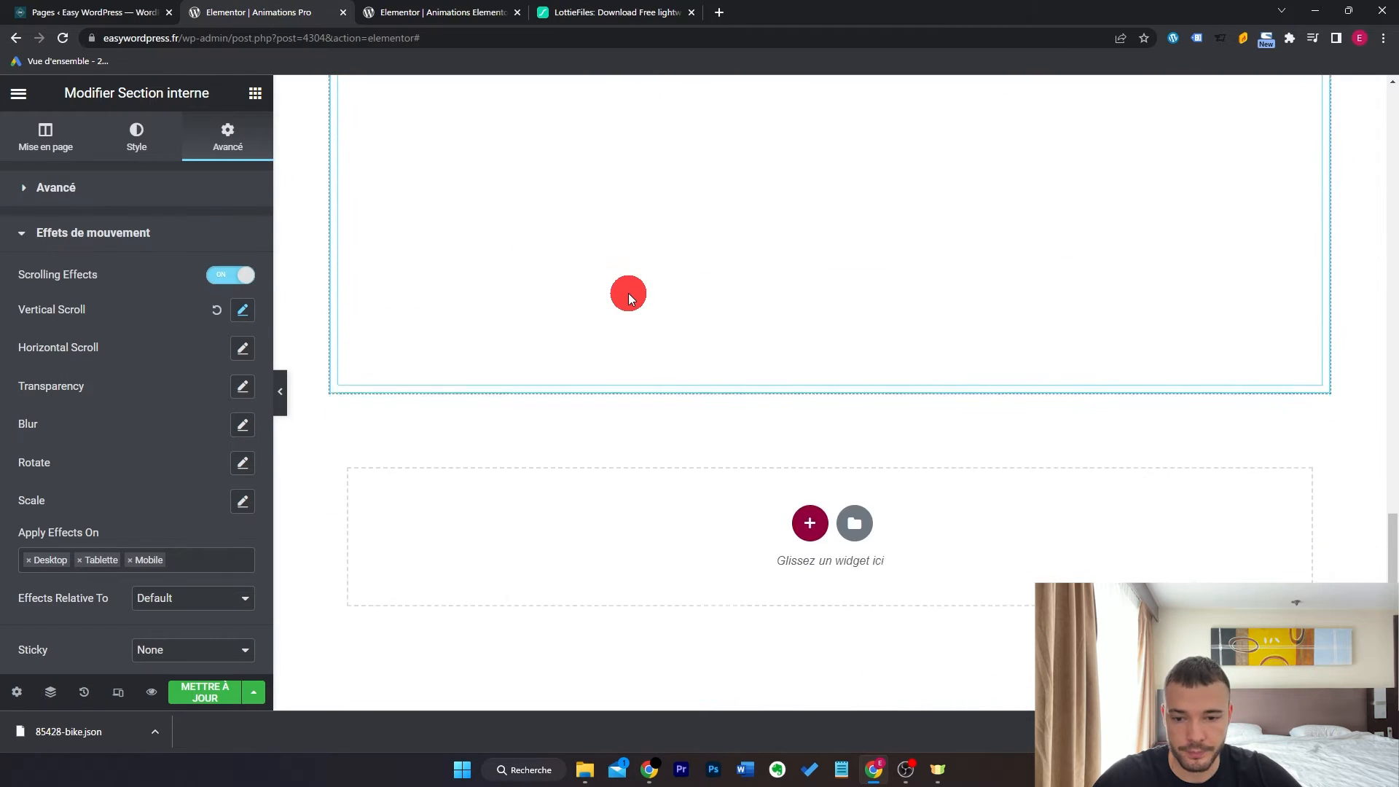
click(816, 526)
click(710, 561)
click(255, 94)
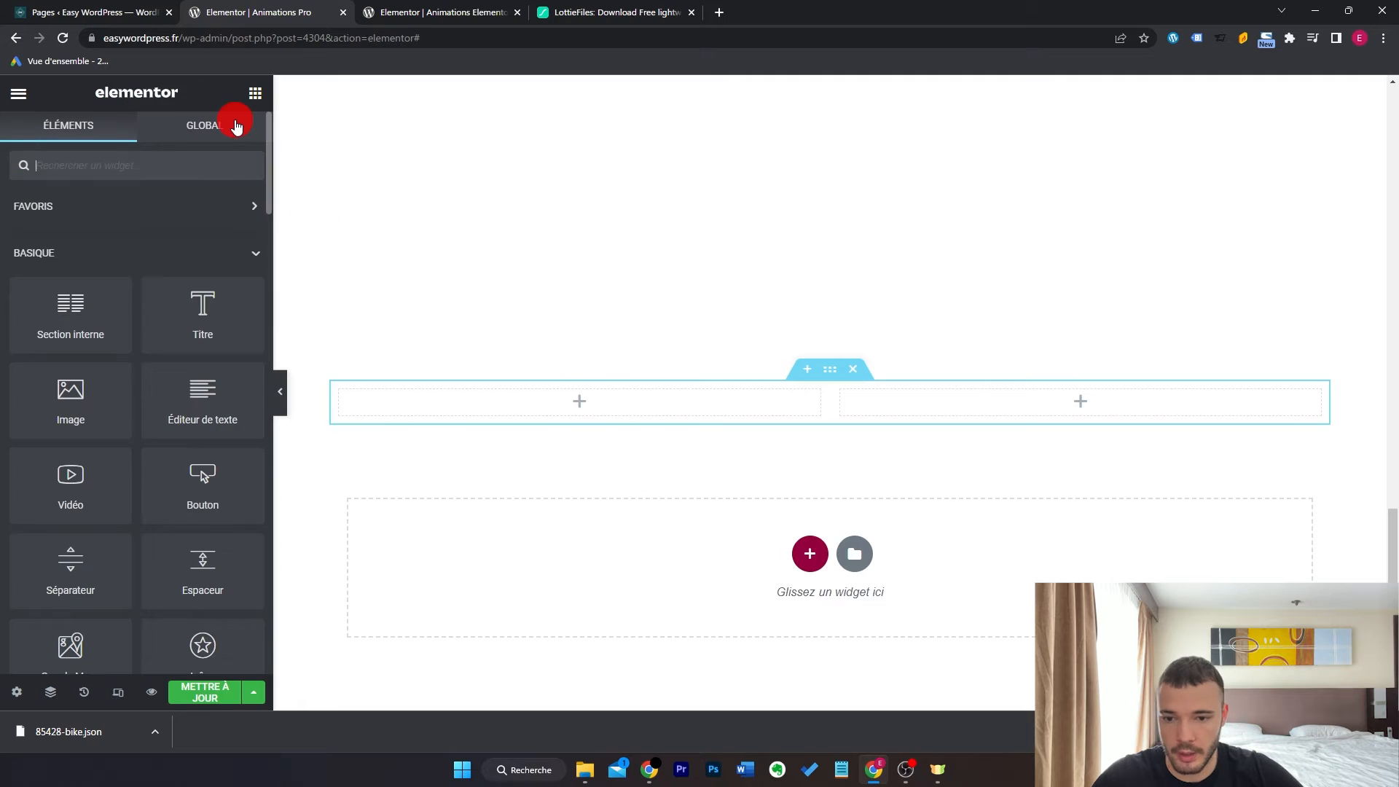
text(lott)
drag(71, 232, 603, 403)
- Upload the downloaded 85428-bike.json to the media library and use it as the Lottie widget's source file
click(242, 295)
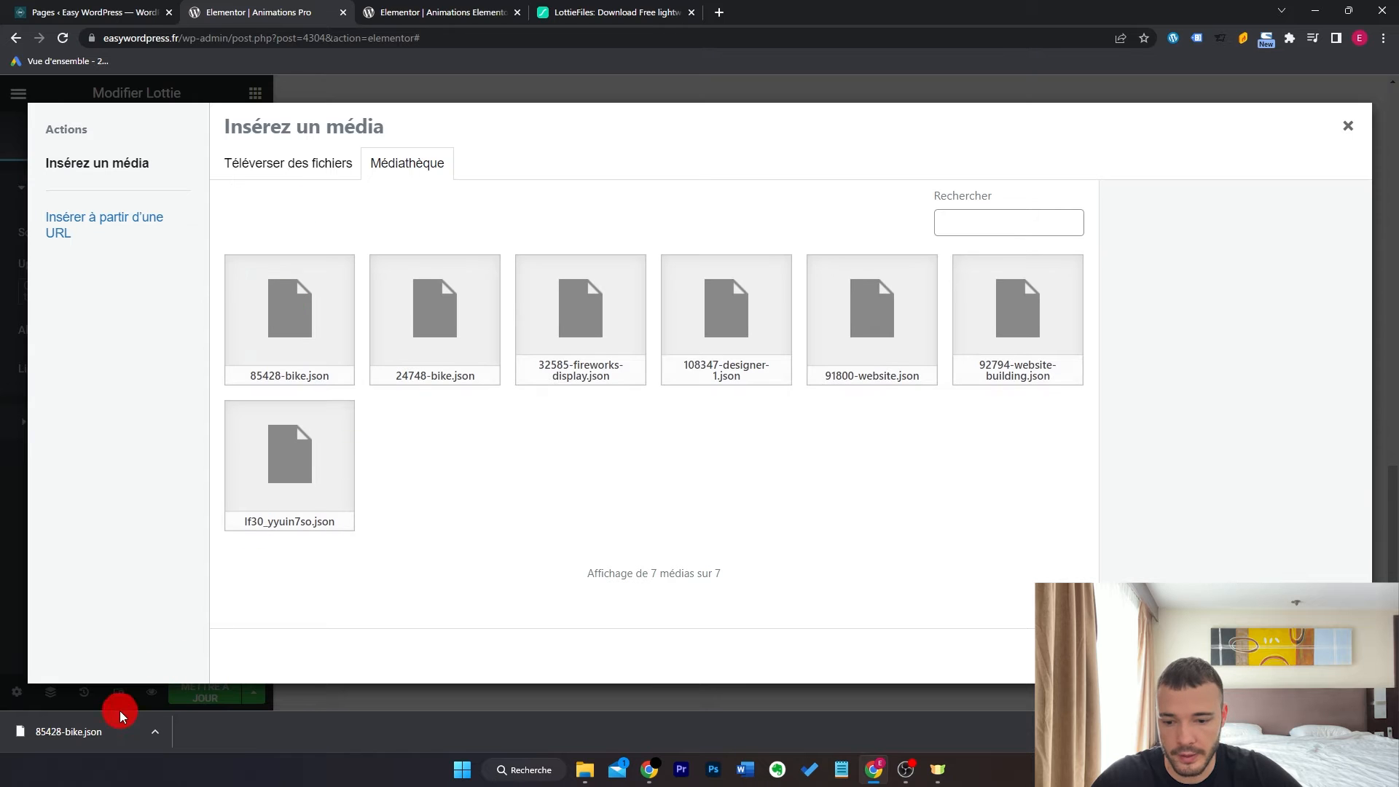
drag(97, 746, 375, 495)
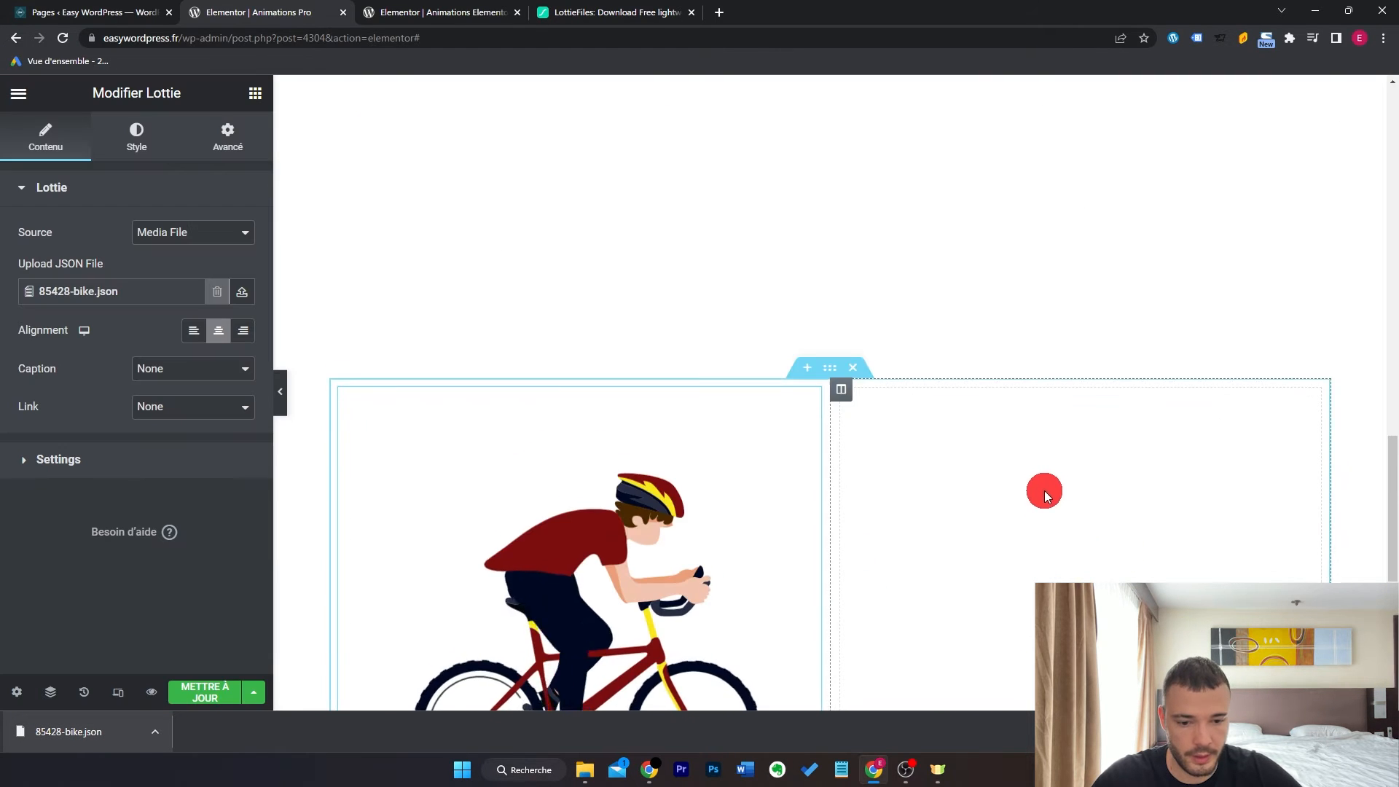
scroll(1045, 493, down, 4)
scroll(971, 400, up, 1)
scroll(971, 400, down, 1)
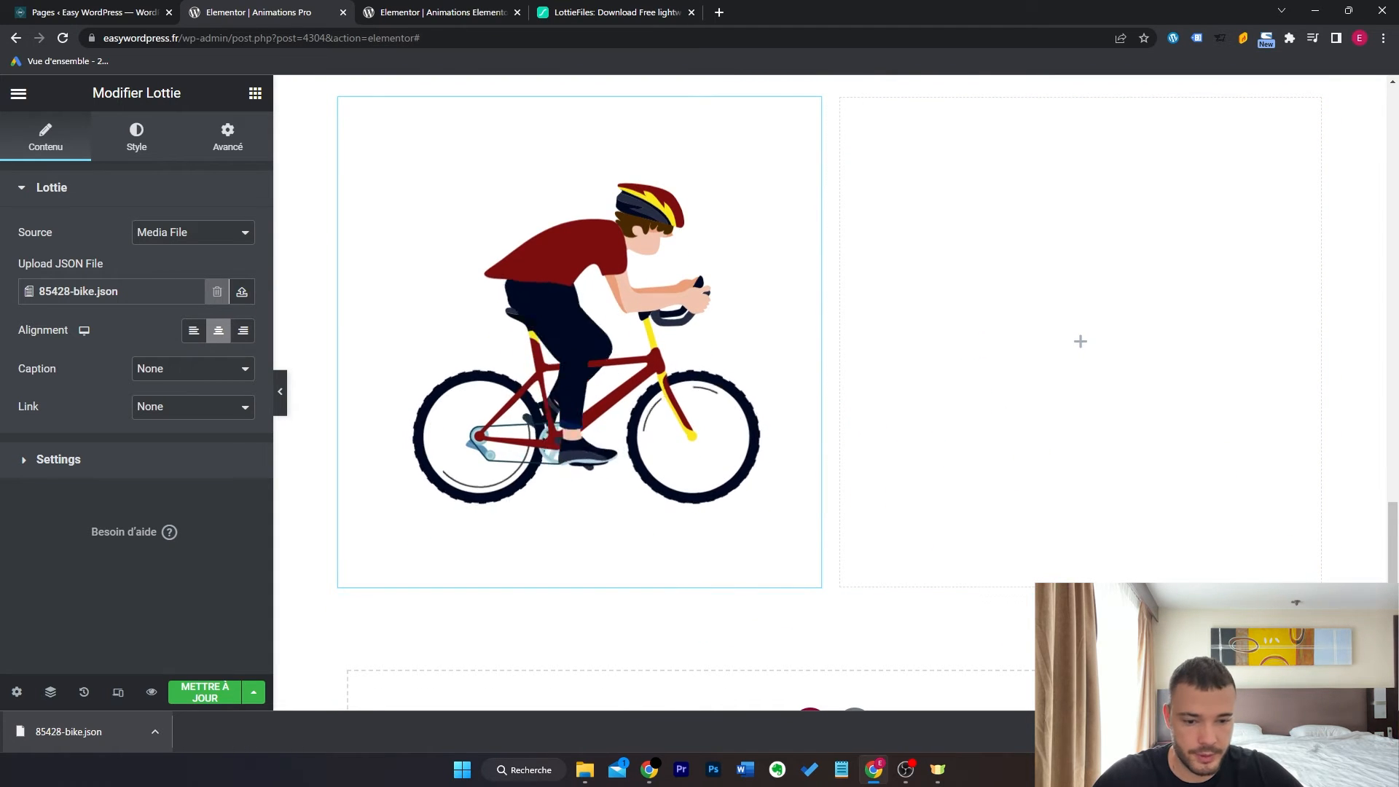
scroll(580, 387, up, 1)
- Set the Lottie animation's trigger to Scroll, leaving Loop off, and test it on the page
click(173, 466)
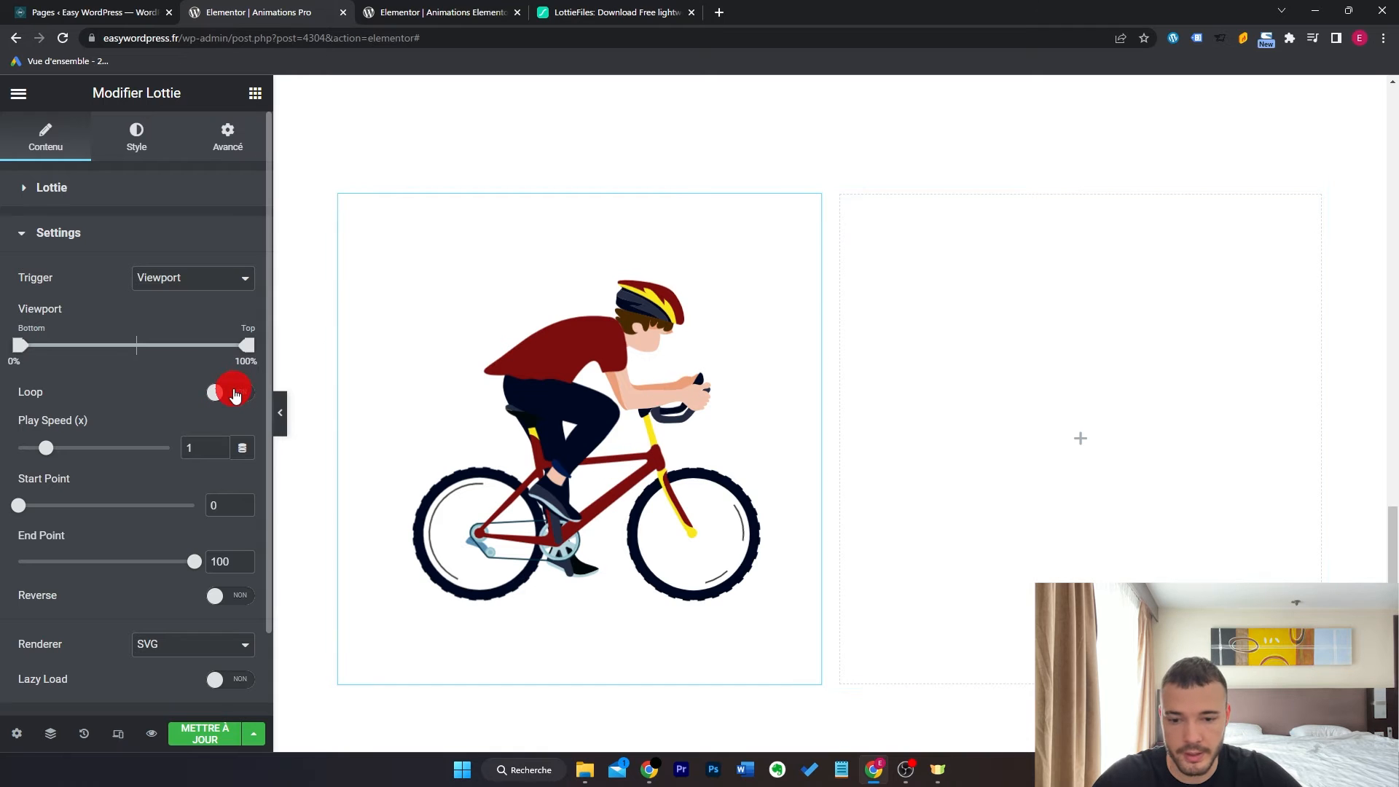
click(233, 393)
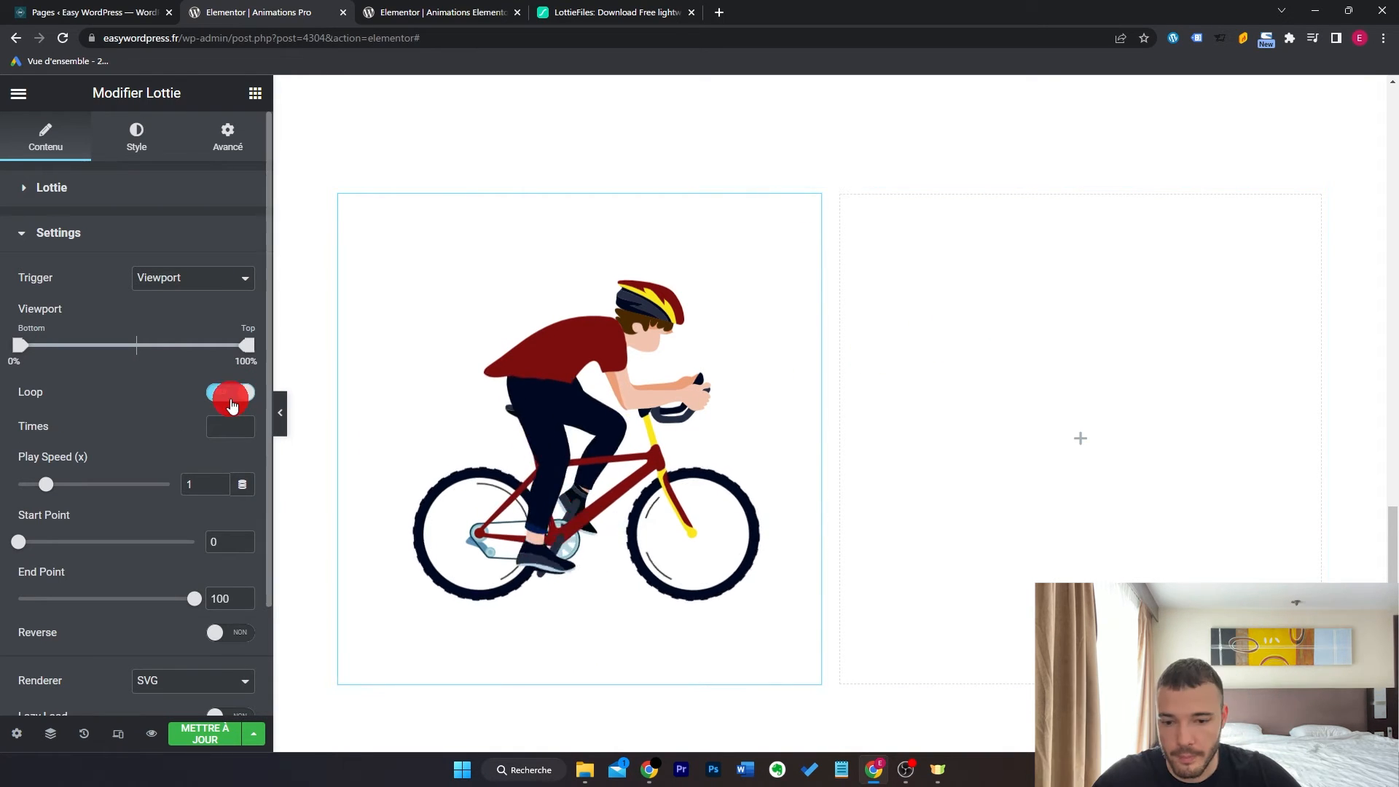
click(231, 397)
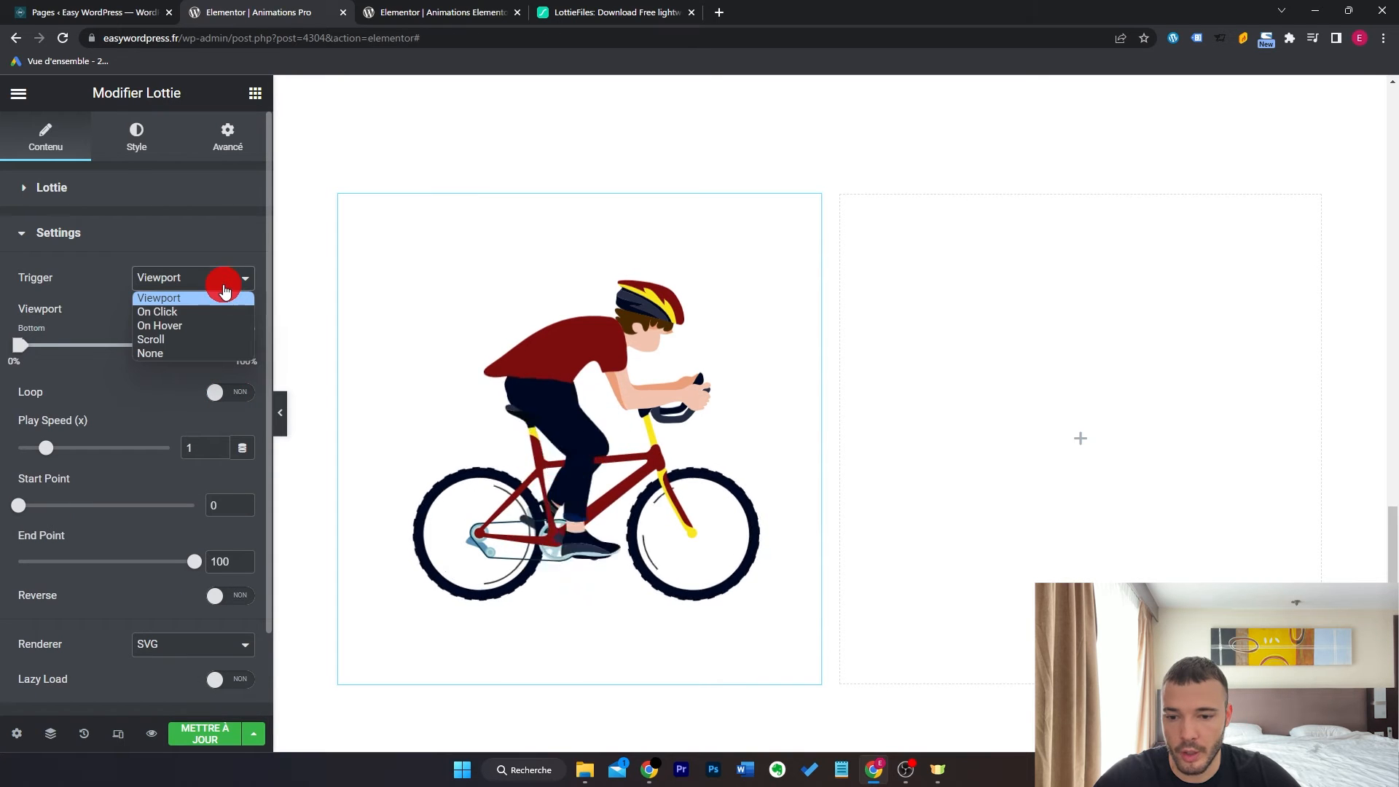
click(224, 340)
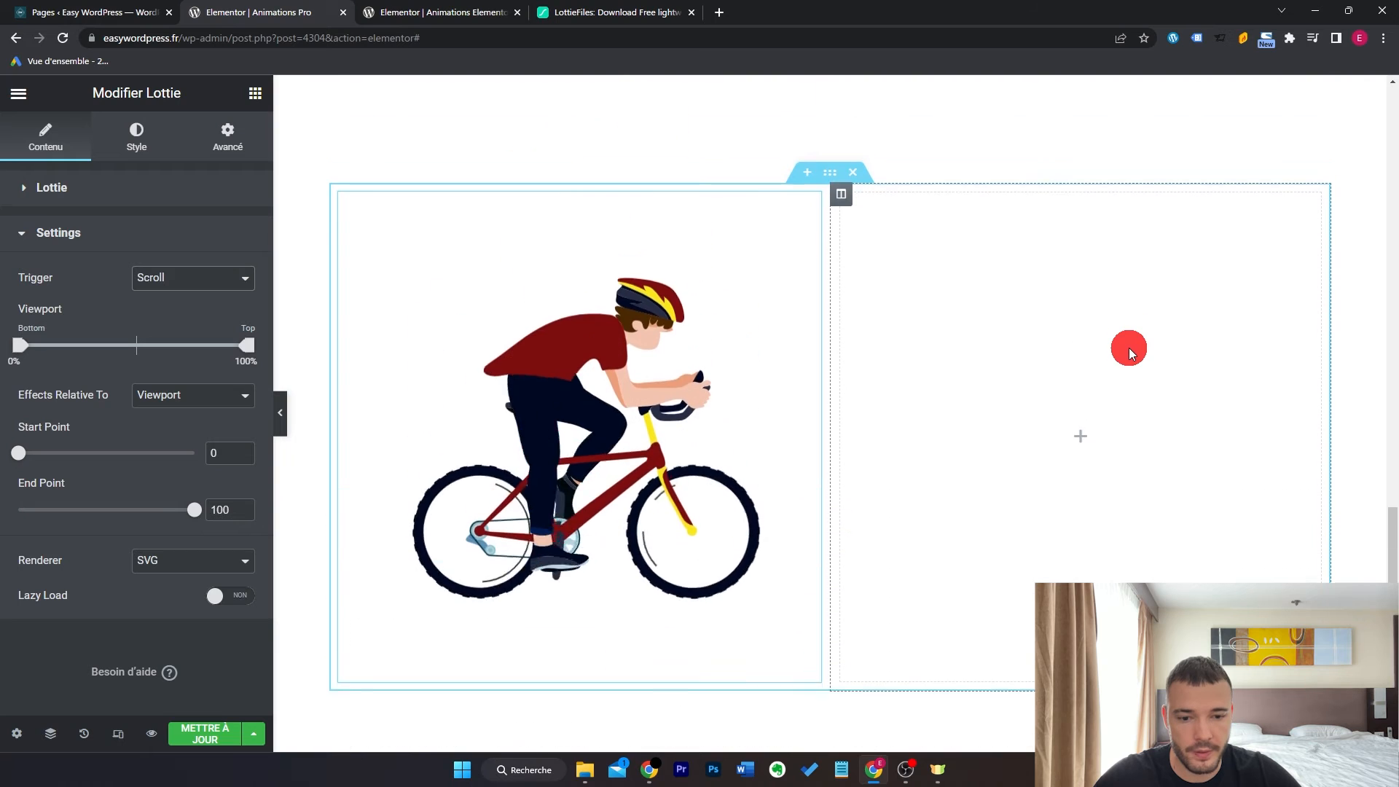
scroll(1130, 347, down, 4)
scroll(1130, 348, up, 4)
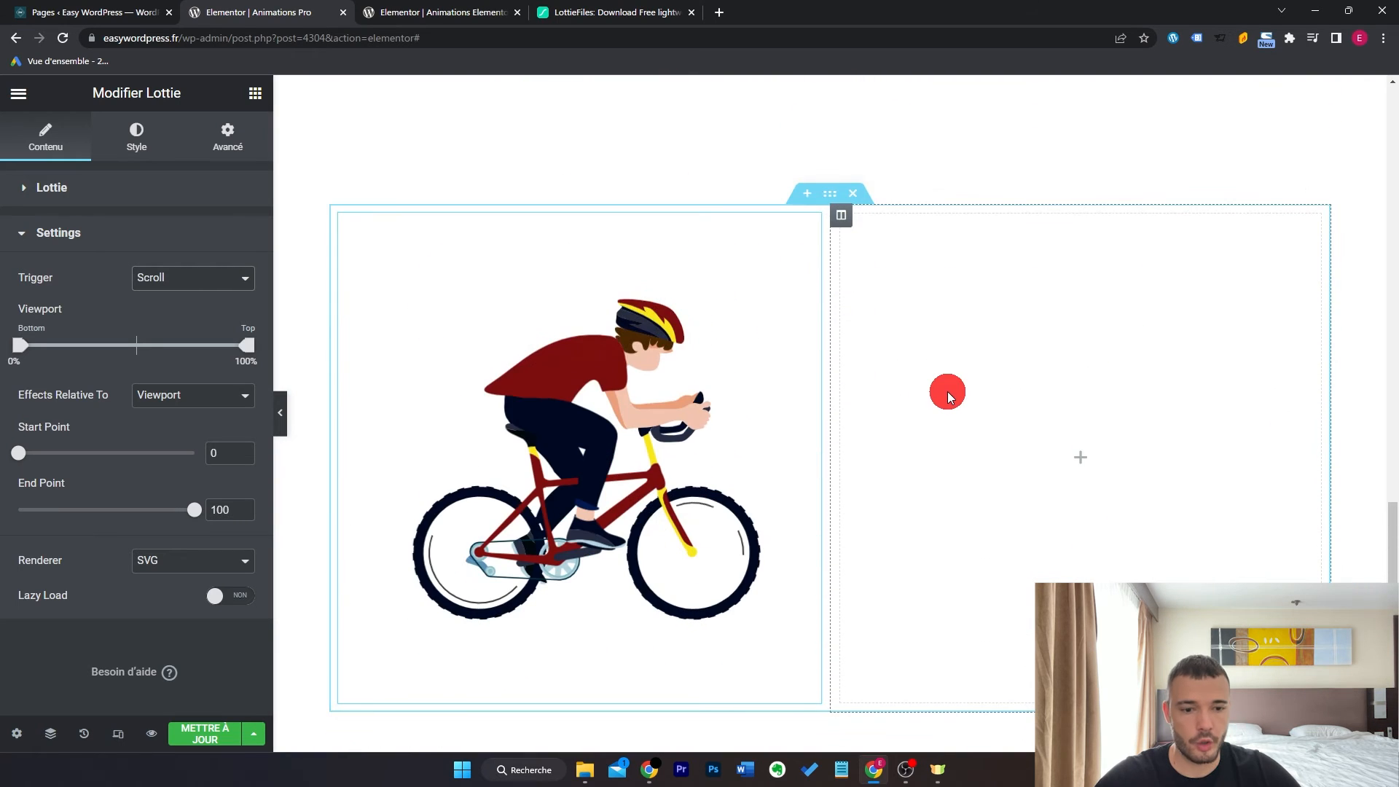
- Fill the empty column with the heading "Traversez tous les chemins avec nos VTT !", placeholder paragraphs and a "Cliquez ici" button, and check the animation beside them
click(896, 395)
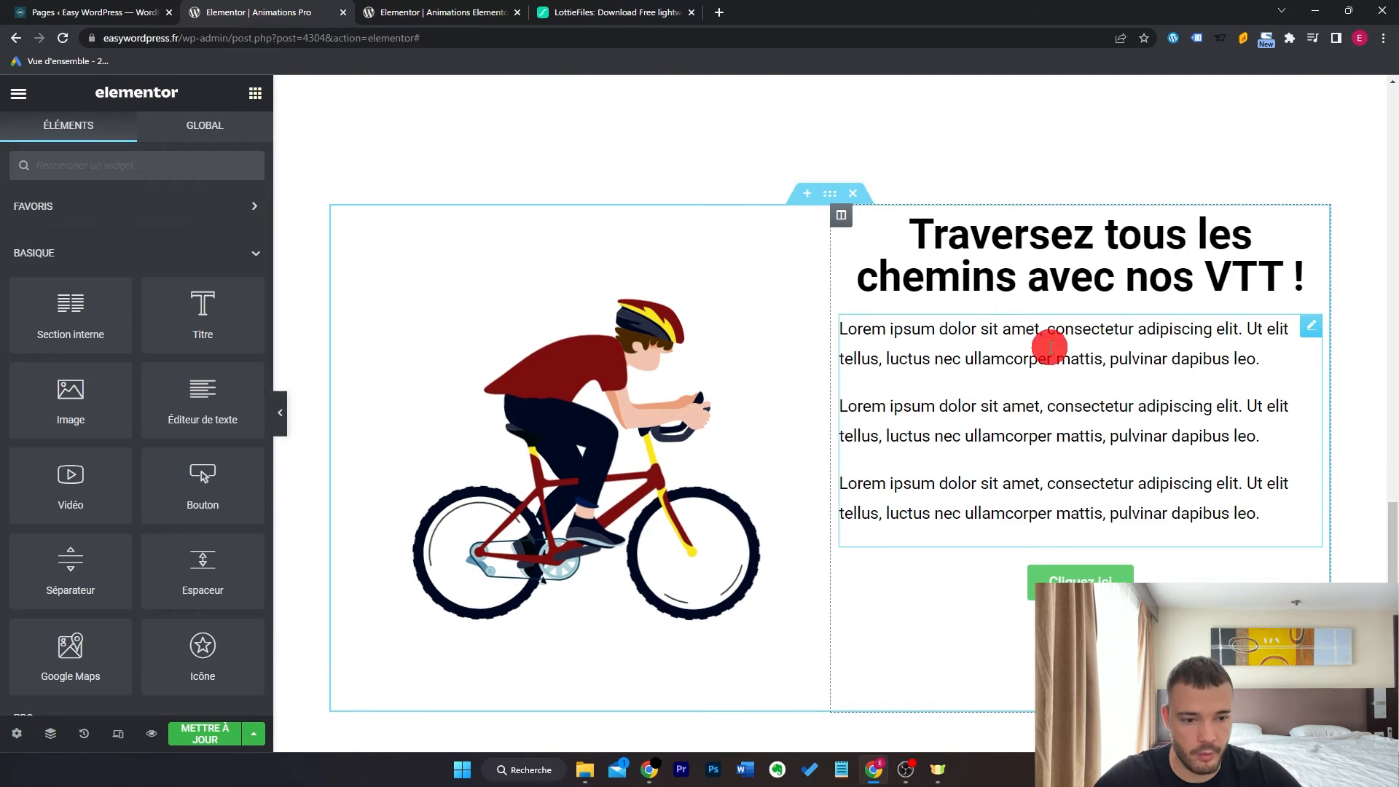
scroll(1182, 368, up, 2)
scroll(1182, 368, down, 3)
scroll(1180, 368, up, 4)
scroll(1181, 368, down, 4)
scroll(1182, 368, up, 5)
scroll(1181, 370, down, 3)
scroll(1182, 370, down, 1)
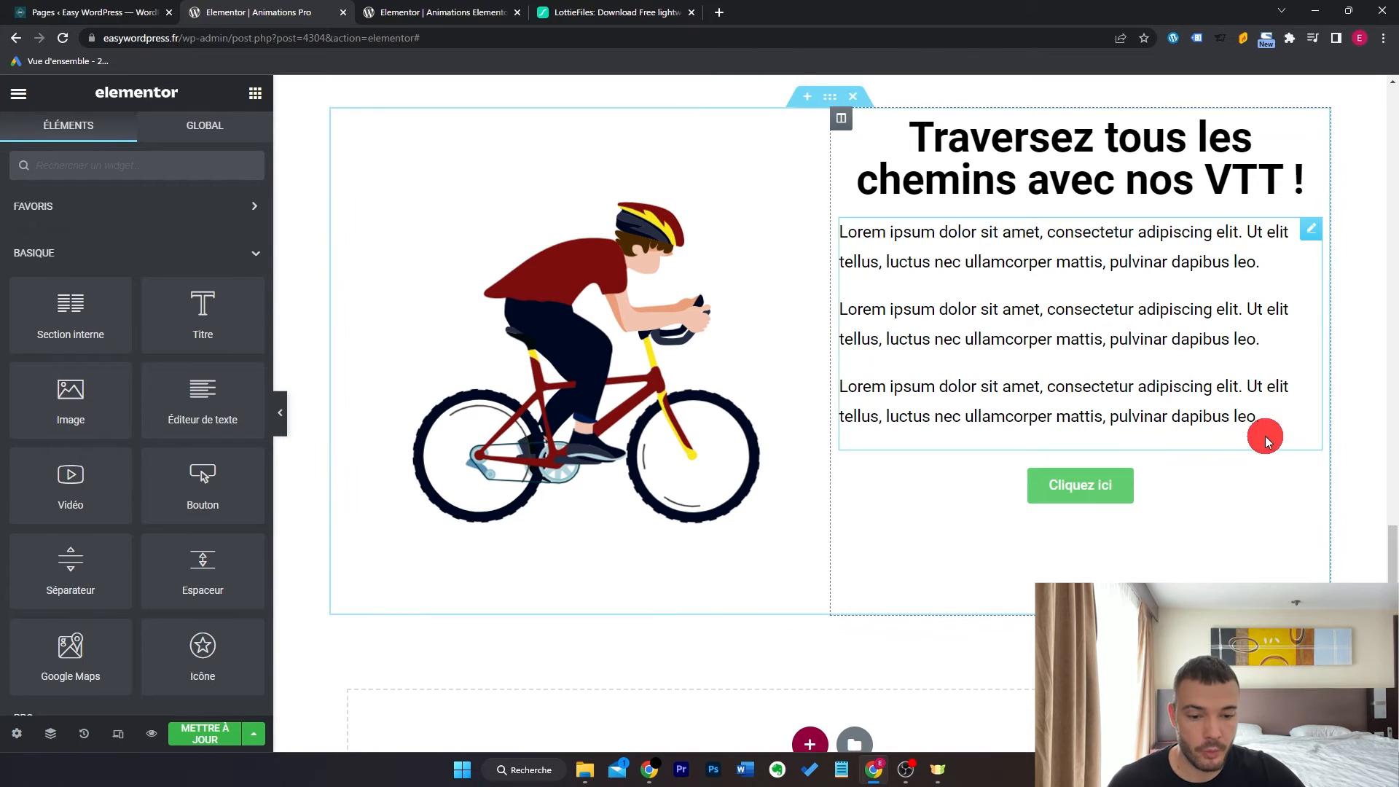
- Turn on Scrolling Effects in the bike Lottie widget's motion effects
click(615, 453)
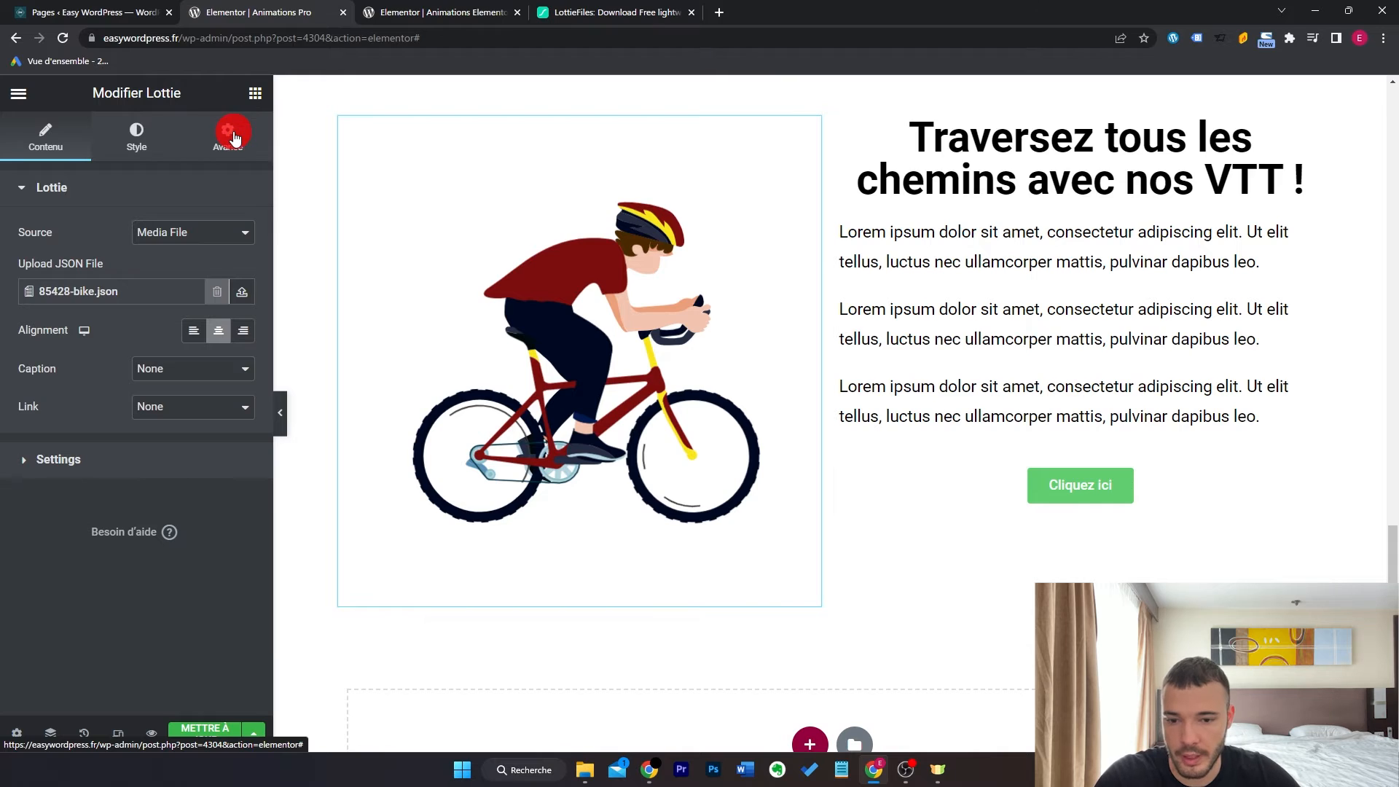
click(234, 137)
scroll(212, 408, down, 2)
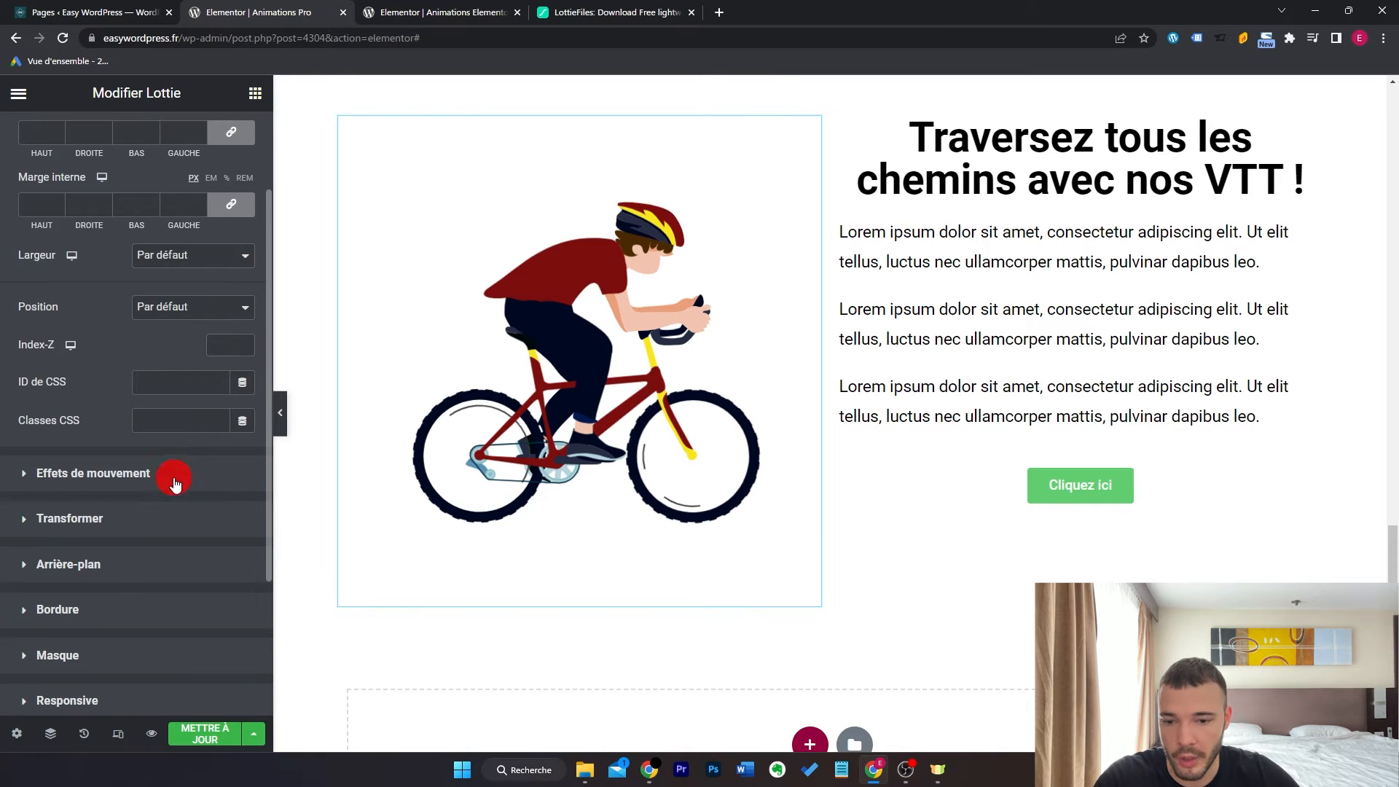
click(175, 485)
click(223, 283)
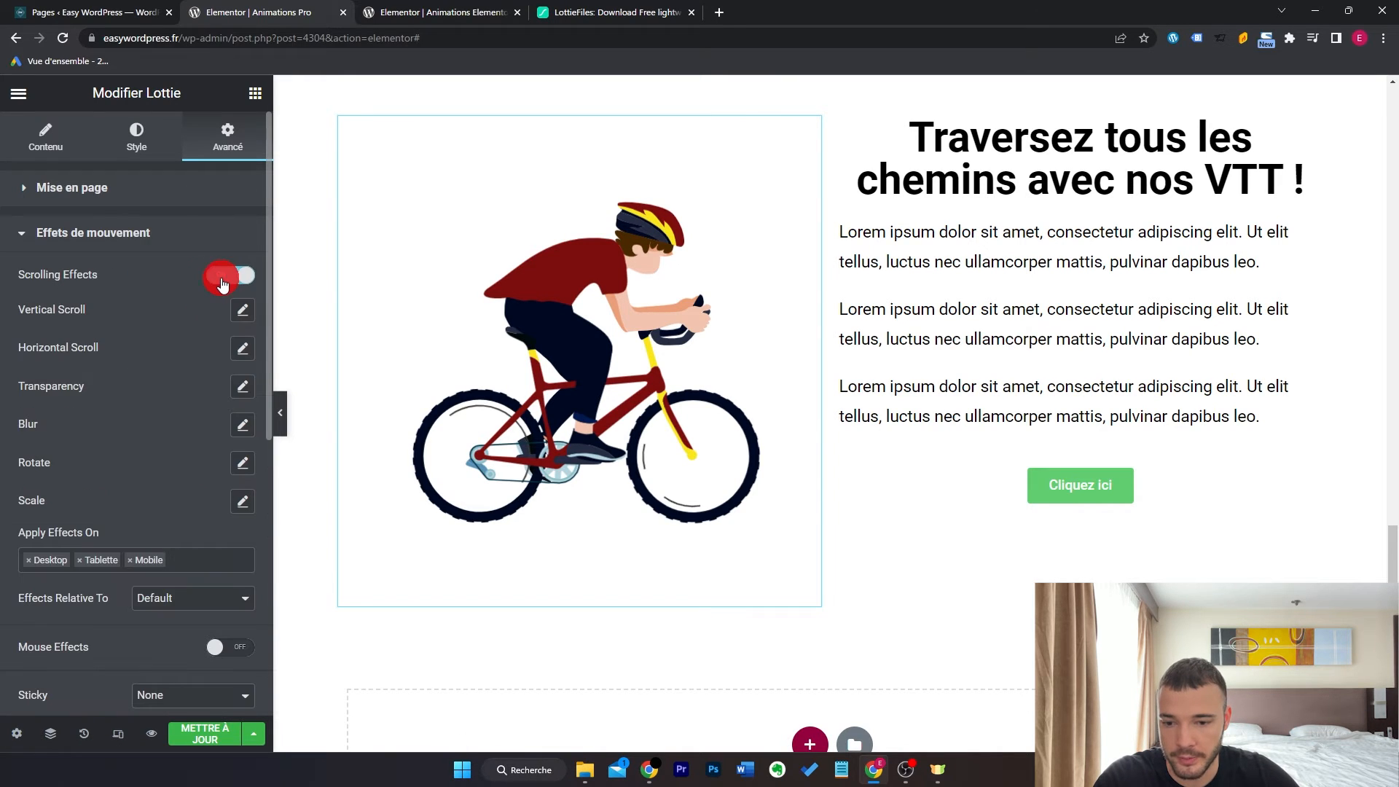
- Add a Horizontal Scroll effect to the bike with direction To Right and speed 6.3, and test the movement
click(243, 349)
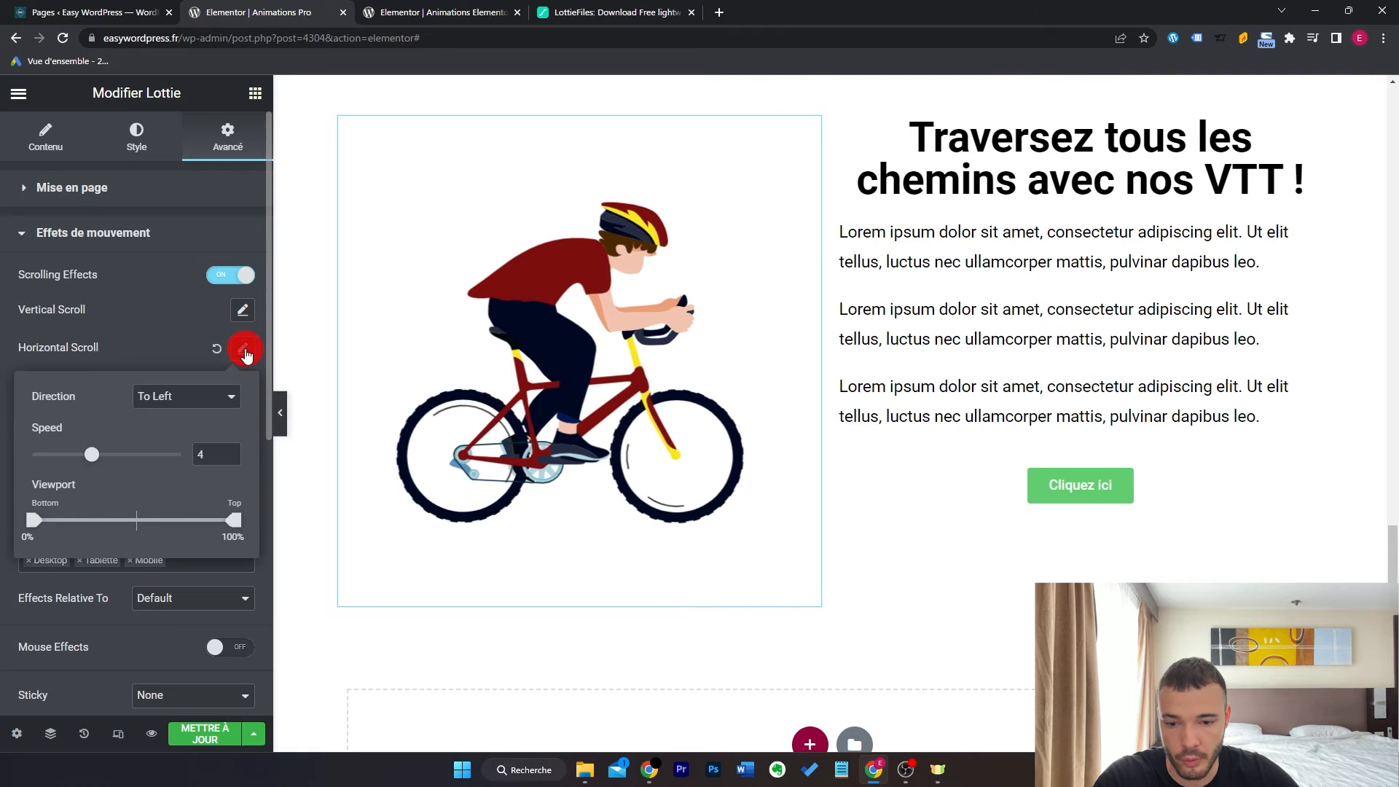
scroll(937, 360, down, 2)
scroll(937, 359, up, 2)
click(193, 399)
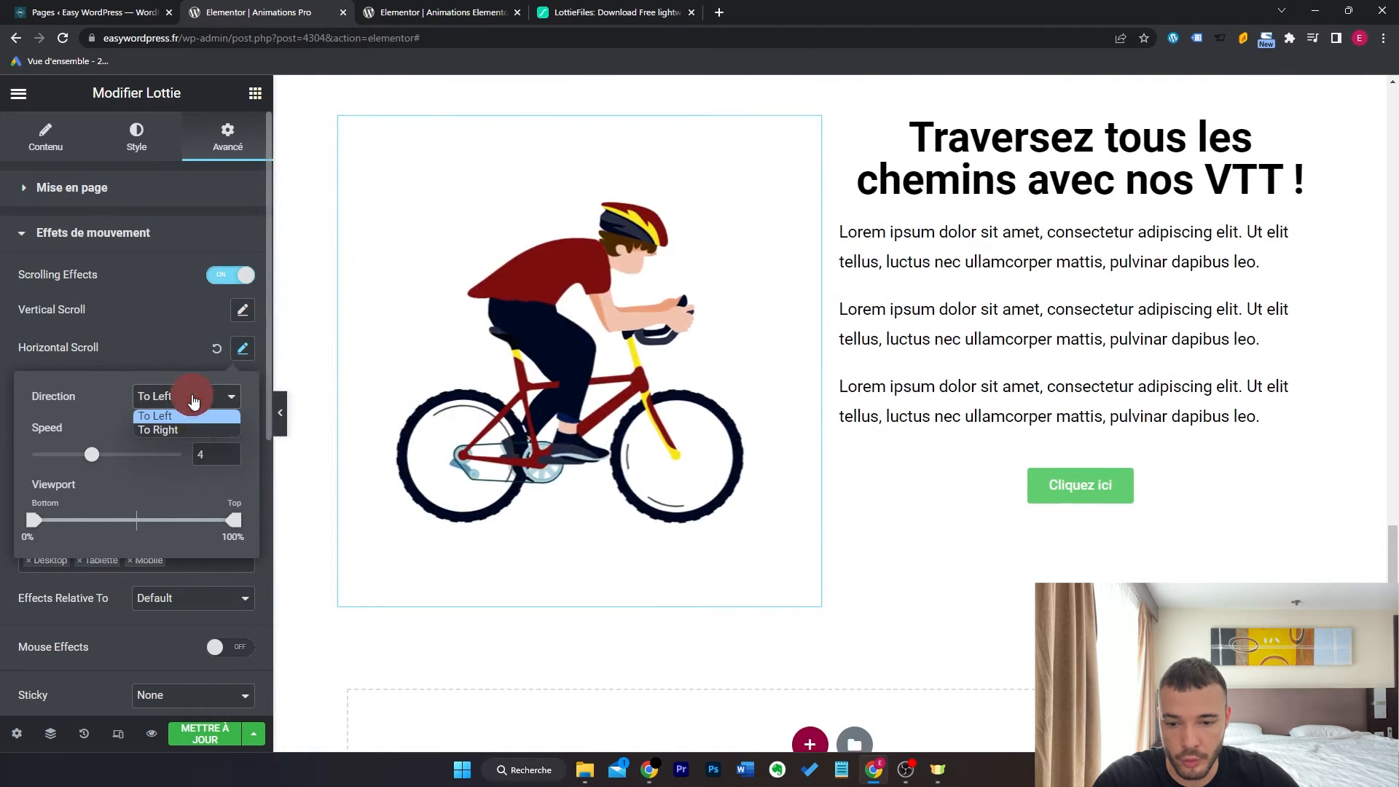
click(198, 430)
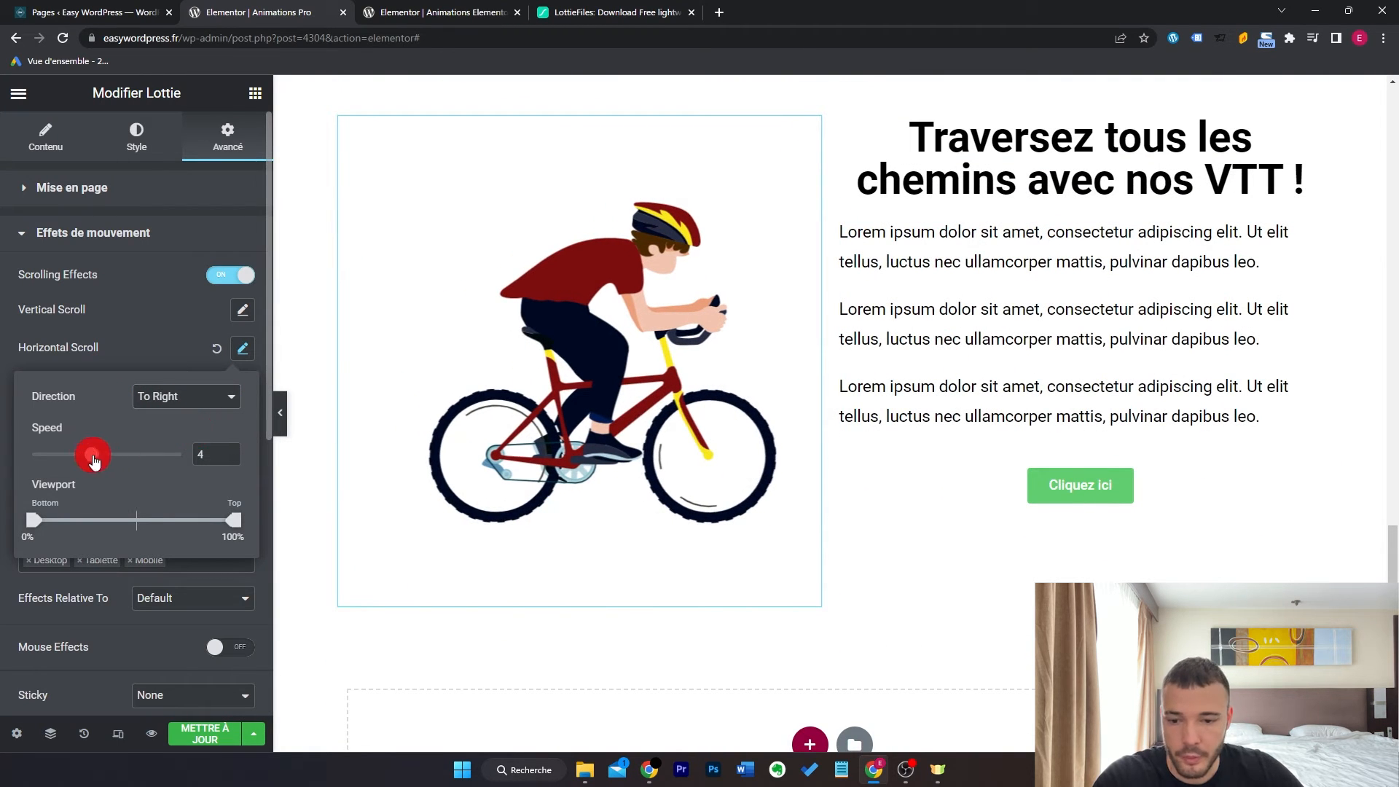
drag(88, 458, 125, 460)
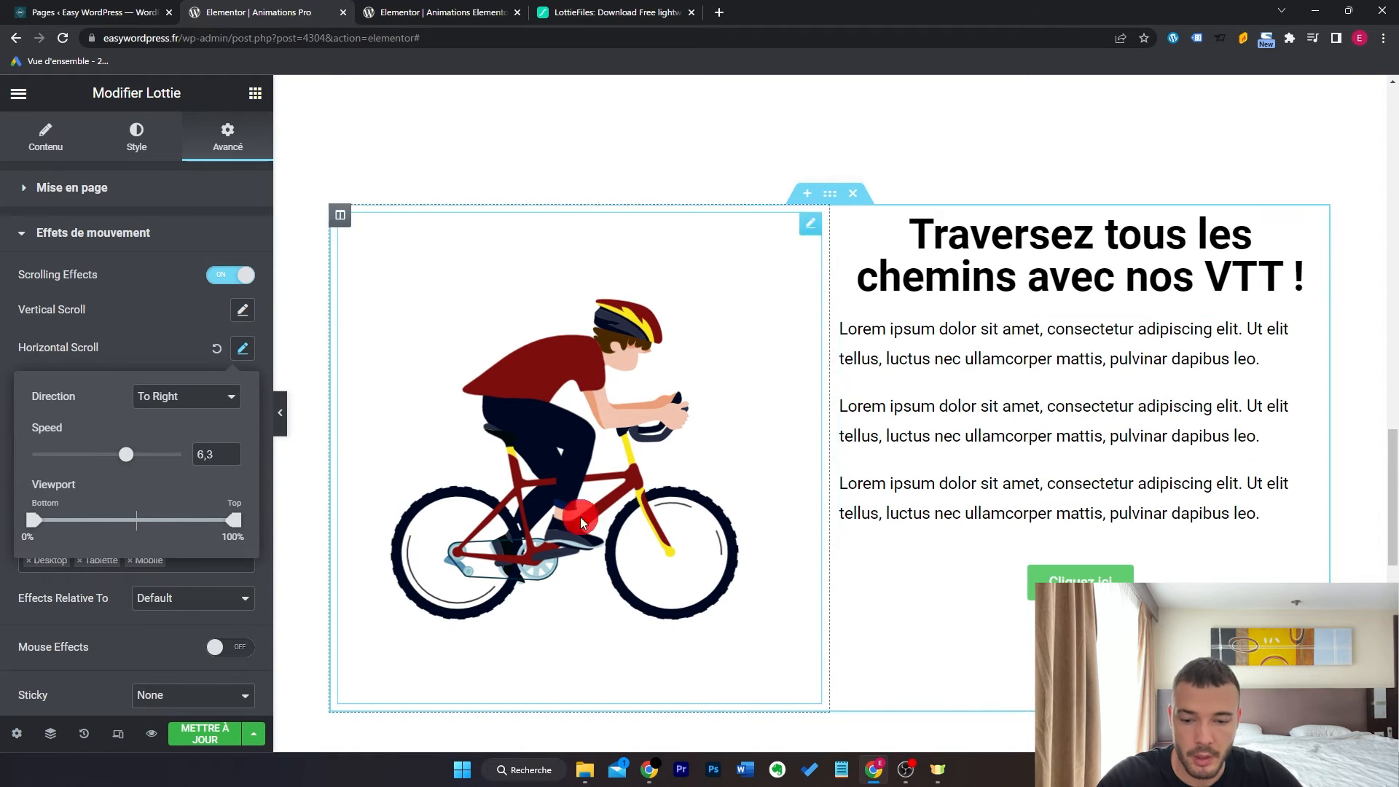
scroll(1115, 391, down, 1)
scroll(1118, 394, down, 5)
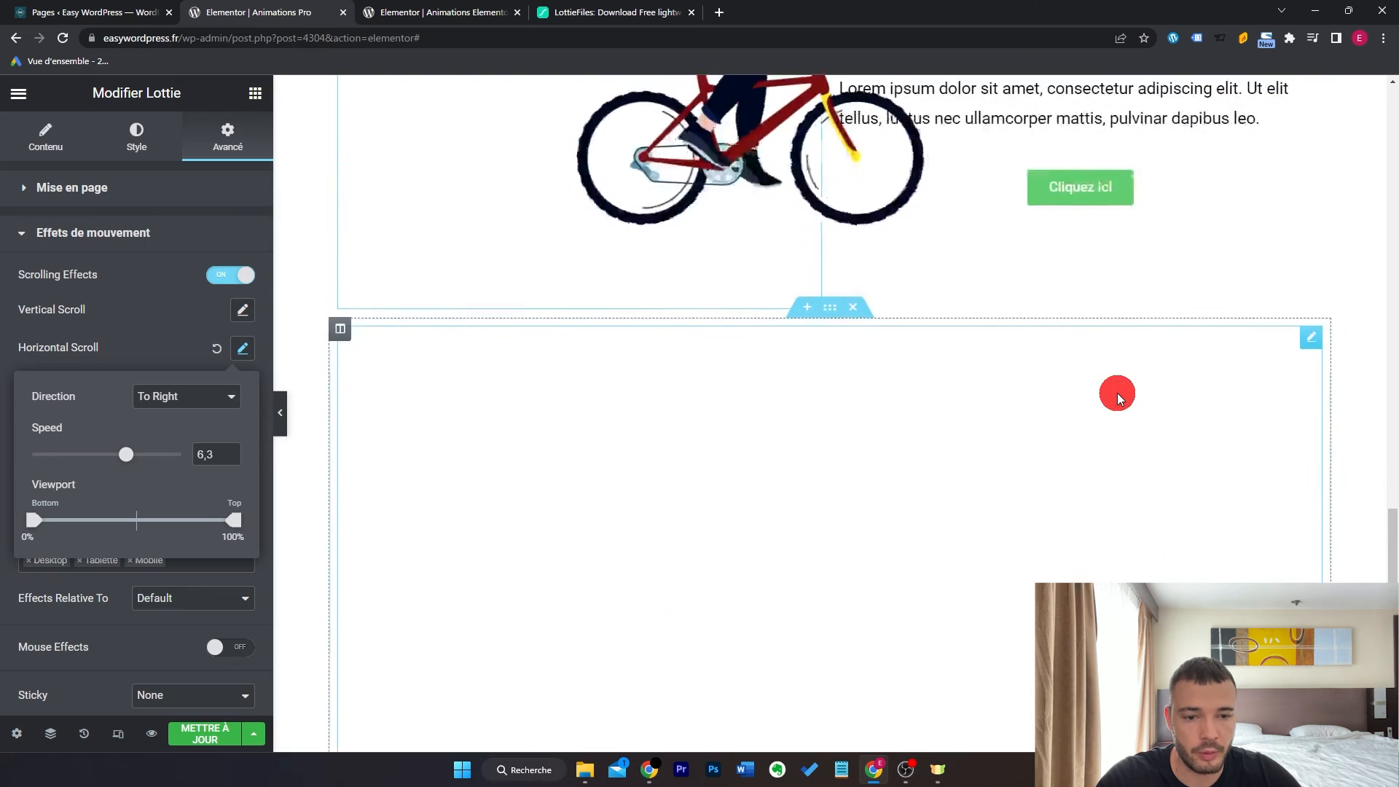
scroll(1115, 391, up, 5)
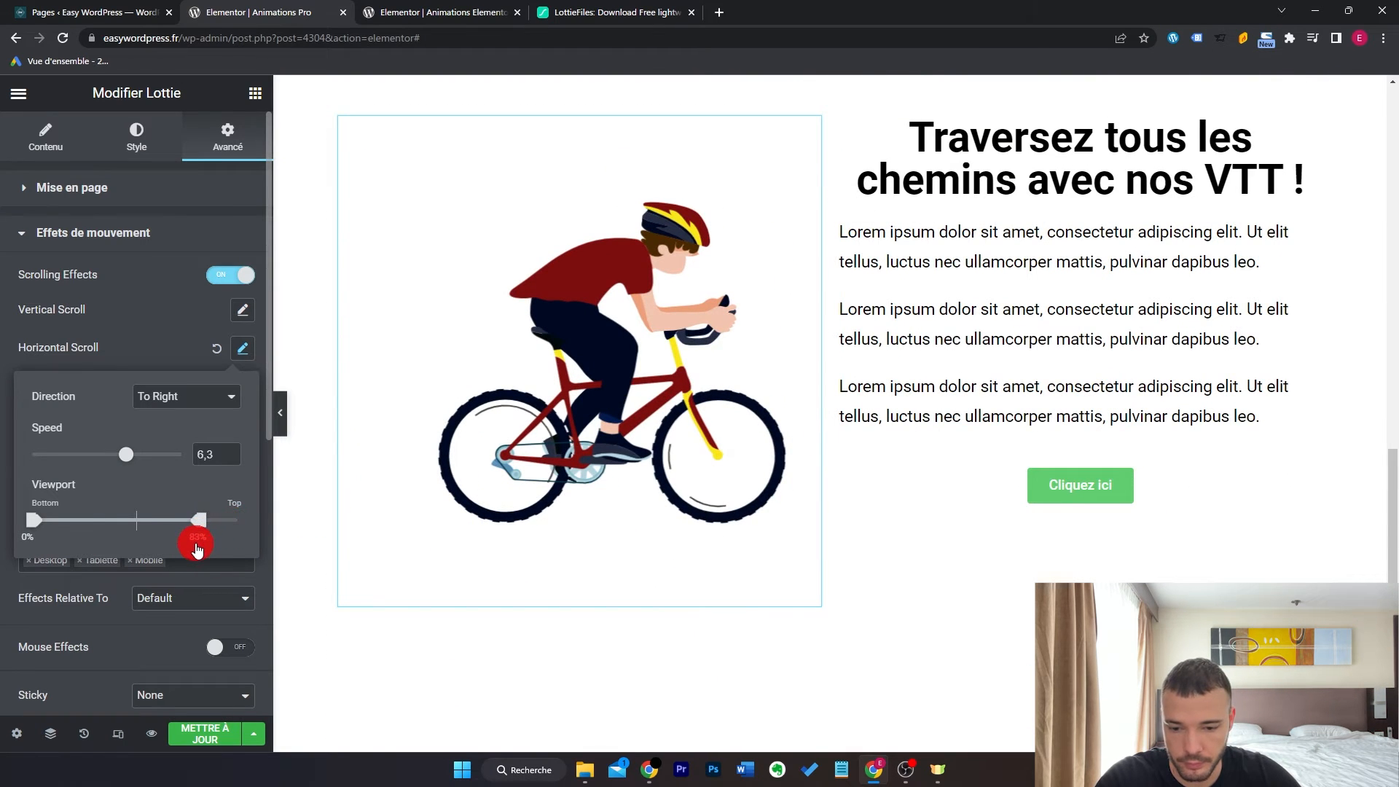
- Reduce the top viewport limit of the bike's horizontal scroll effect to 74% and test the movement
drag(197, 548, 180, 548)
scroll(840, 444, down, 3)
scroll(841, 441, up, 6)
scroll(1005, 415, down, 5)
scroll(1009, 415, up, 5)
scroll(1002, 416, down, 5)
scroll(1006, 419, up, 6)
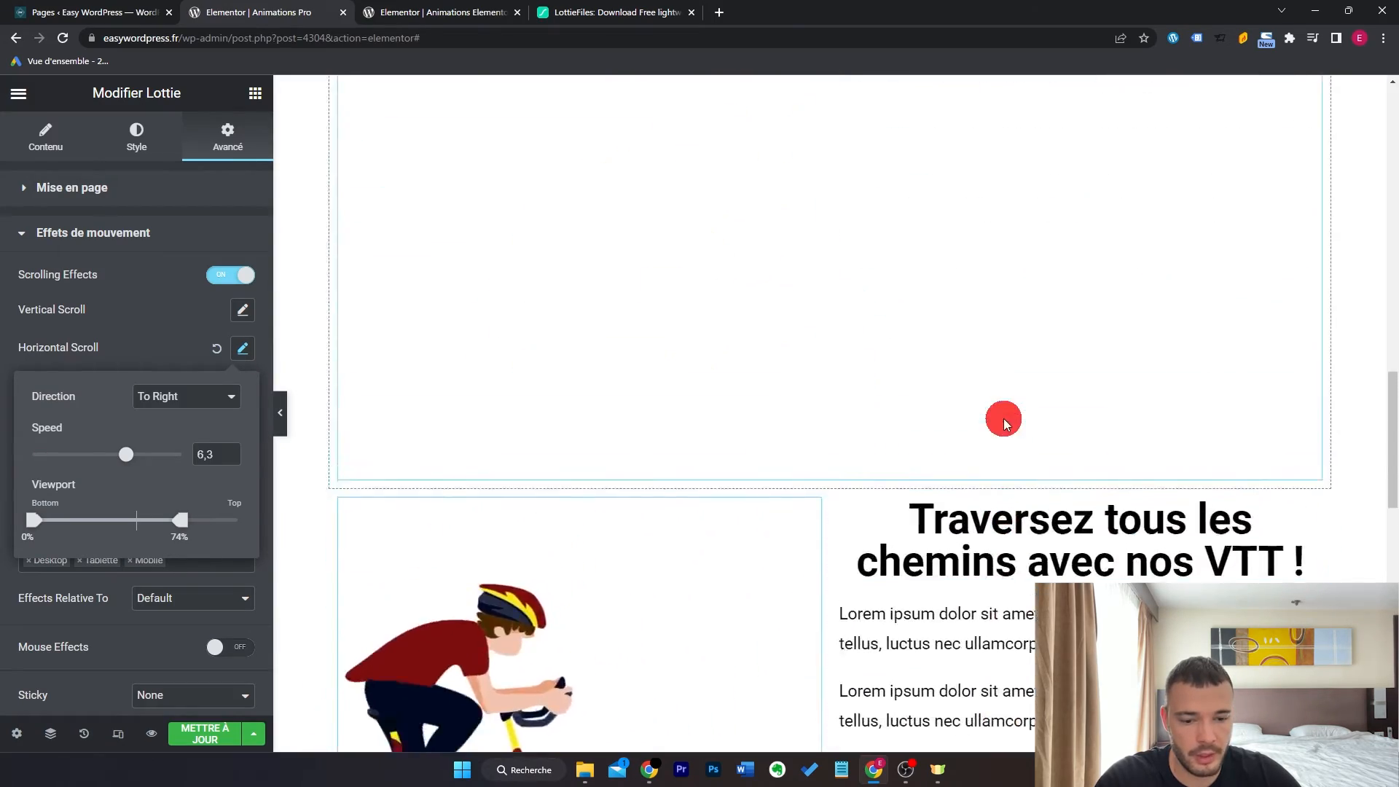
scroll(1003, 419, down, 5)
- Hide the editing panel and examine how the bike moves and pedals as the full-width page scrolls up and down
click(280, 413)
scroll(1119, 402, up, 6)
scroll(1119, 403, down, 8)
scroll(1118, 402, up, 3)
scroll(1118, 403, up, 1)
scroll(1118, 402, down, 3)
scroll(1118, 402, up, 3)
scroll(1119, 401, up, 2)
scroll(1118, 401, down, 5)
scroll(1118, 401, down, 1)
scroll(1119, 402, up, 6)
scroll(1118, 403, down, 5)
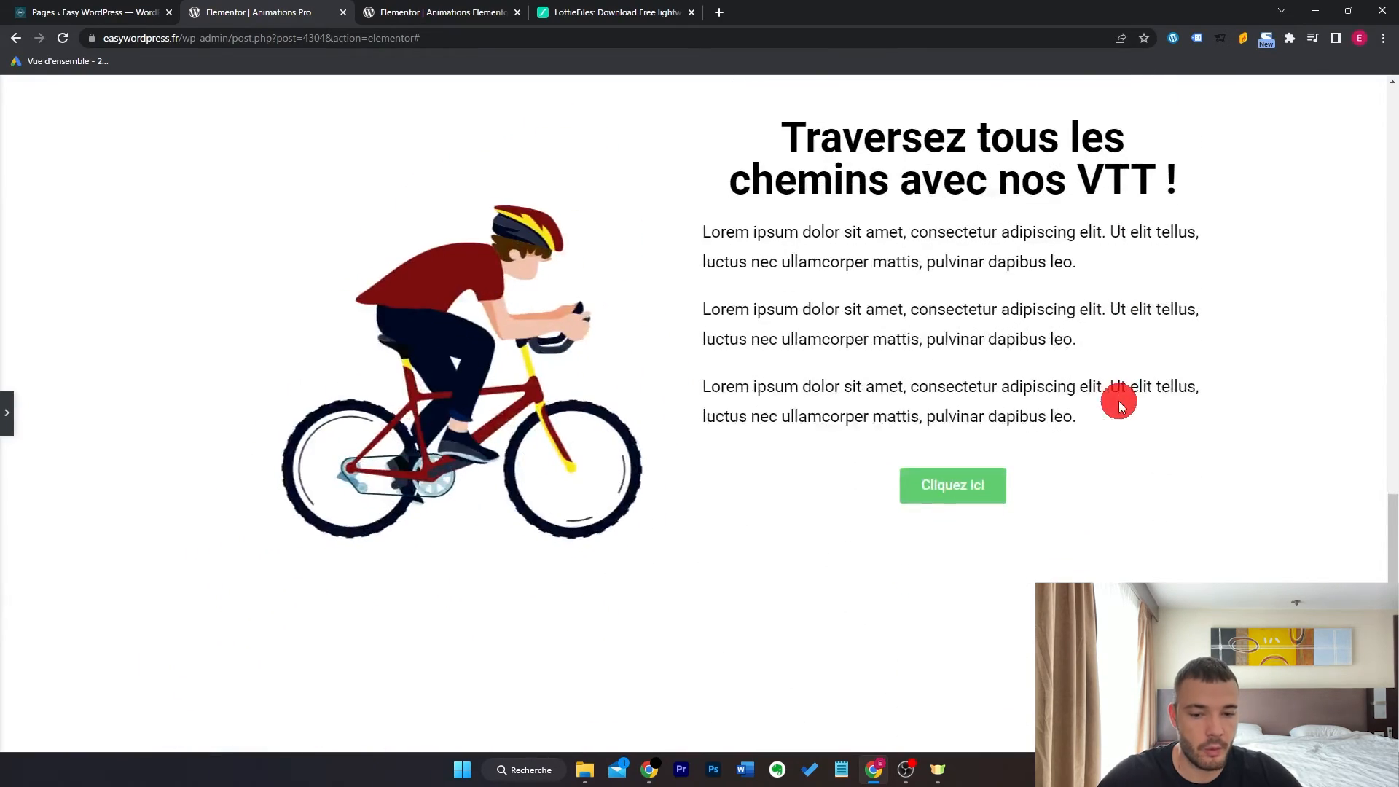
scroll(1119, 402, up, 5)
scroll(1118, 402, down, 6)
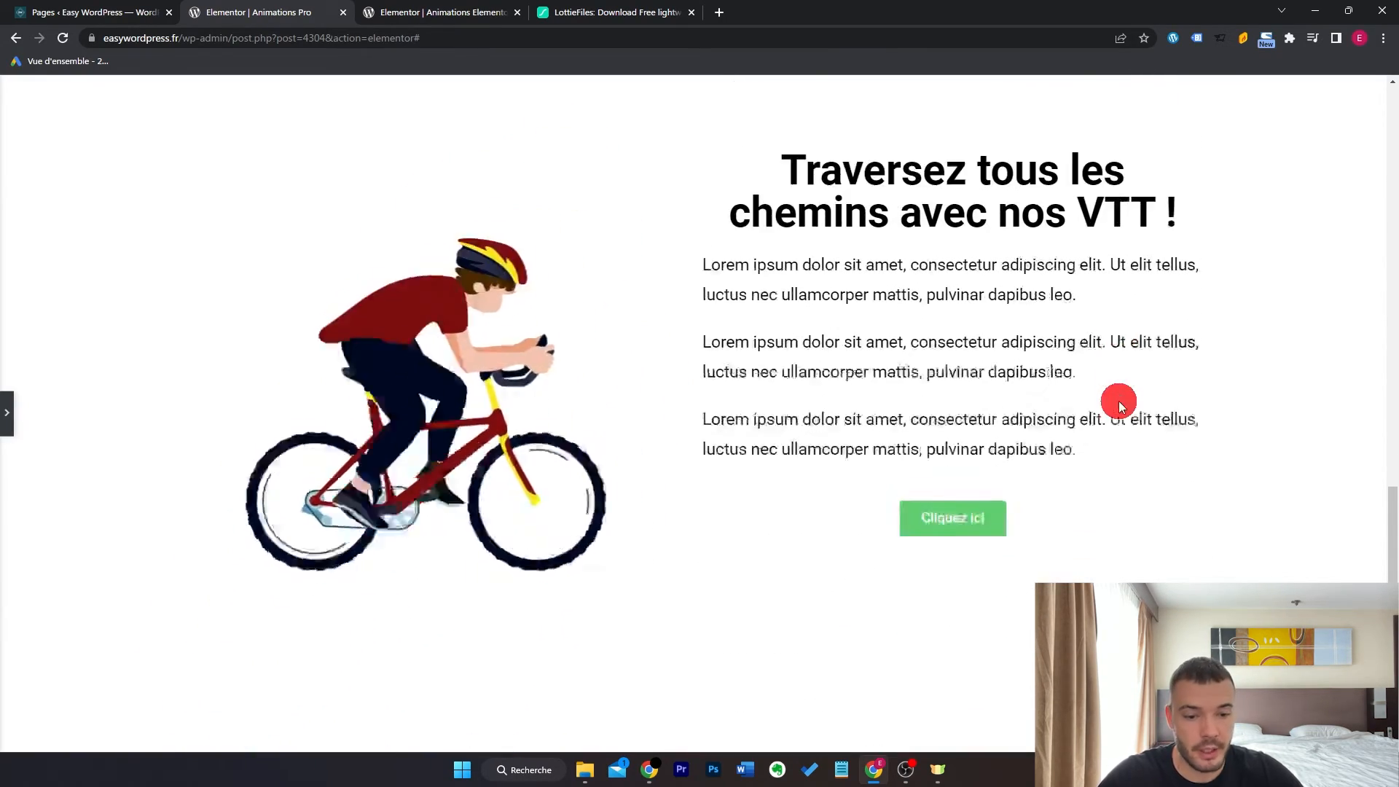
scroll(1118, 401, up, 5)
scroll(1118, 401, down, 5)
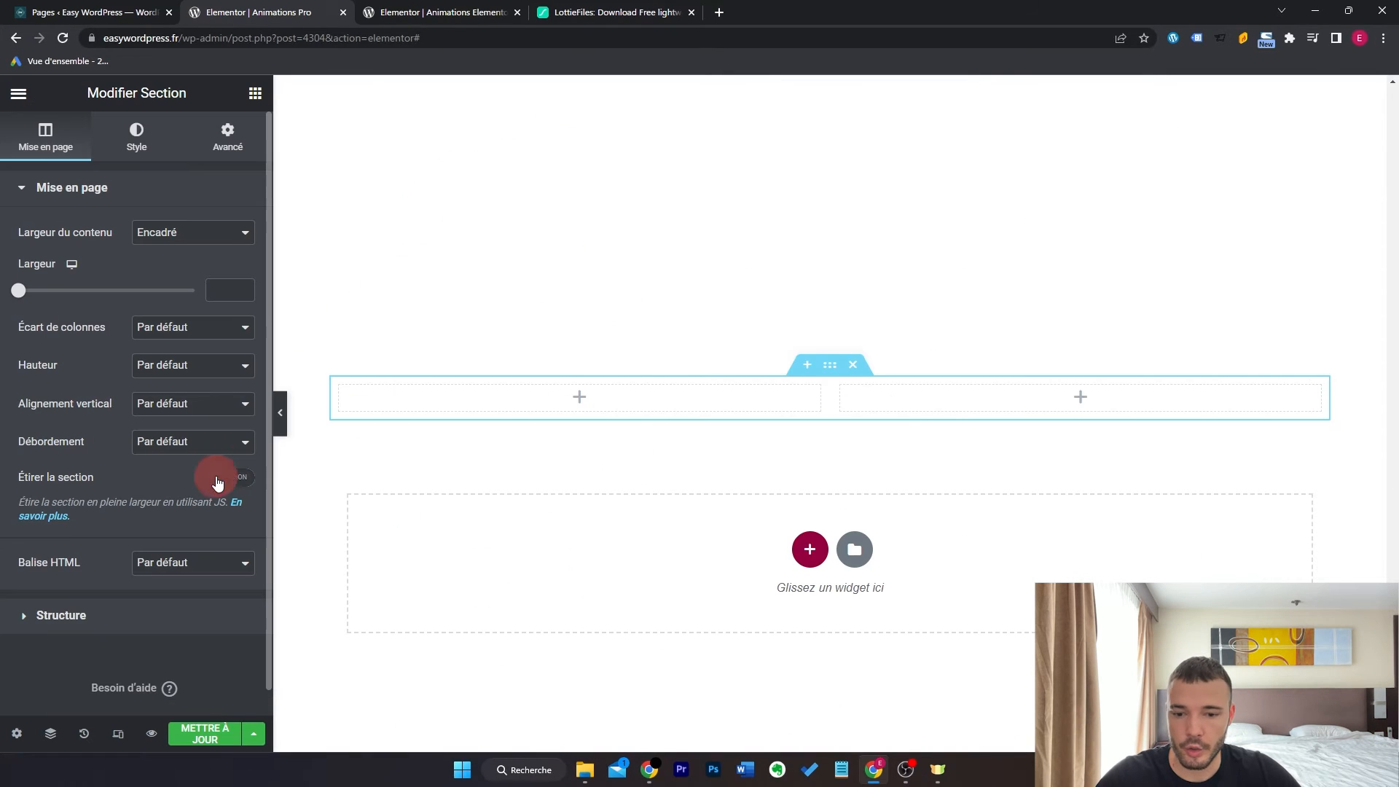
- Configure the new two-column section as stretched, with a classic starry background image and its height option set to Hauteur min
click(155, 147)
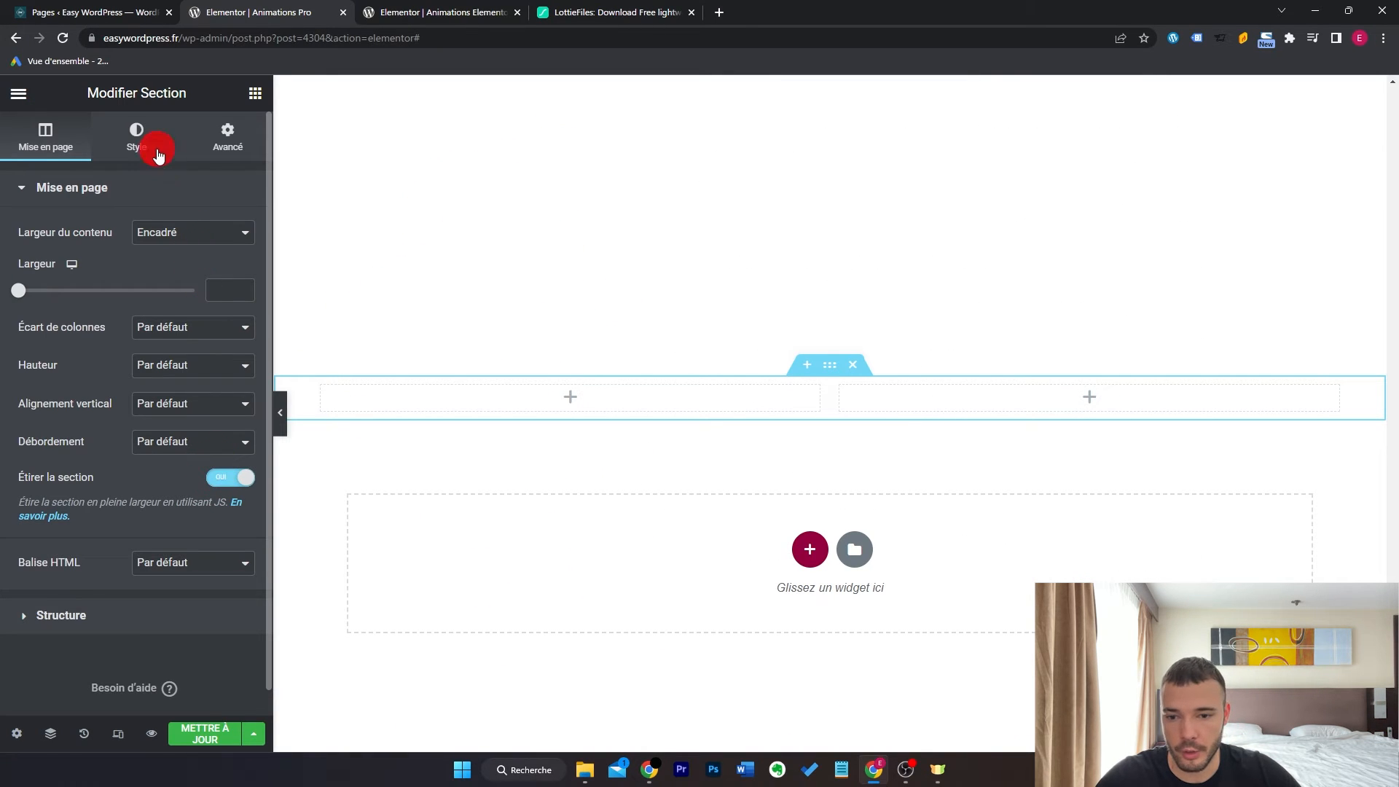
click(178, 270)
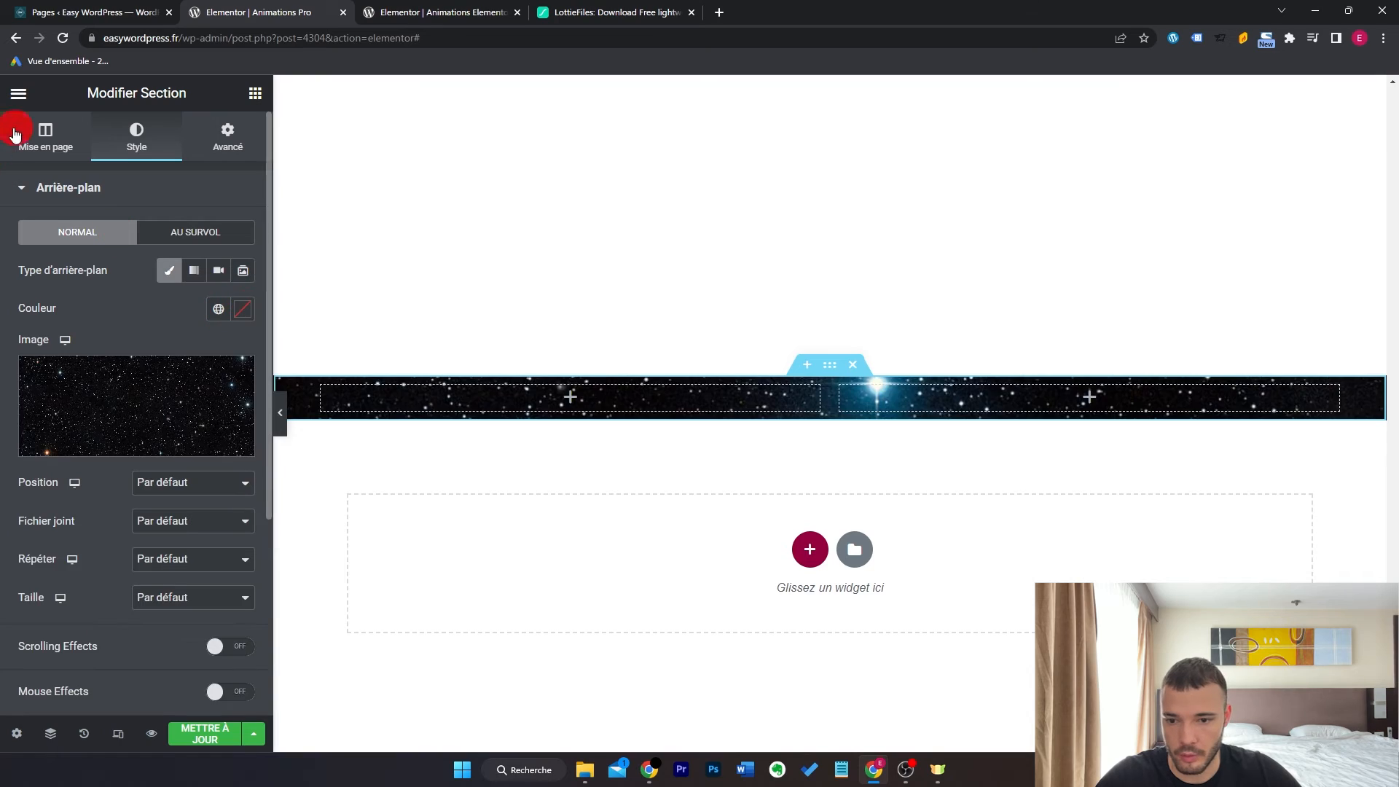
click(45, 137)
click(164, 365)
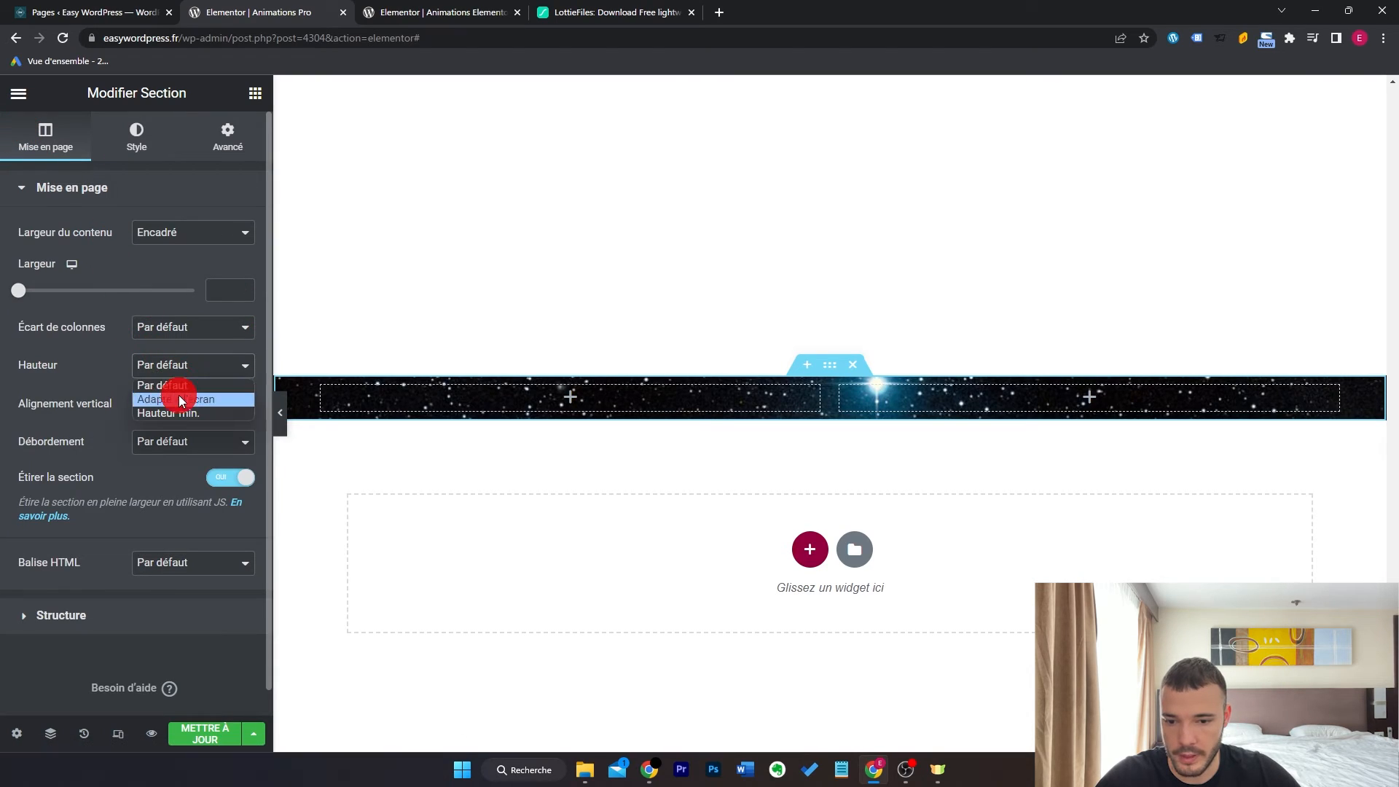
click(177, 413)
scroll(824, 344, down, 1)
- Add an Image widget with astronaut_PNG69.png to the section's left column and reduce the image's width
drag(71, 397, 554, 441)
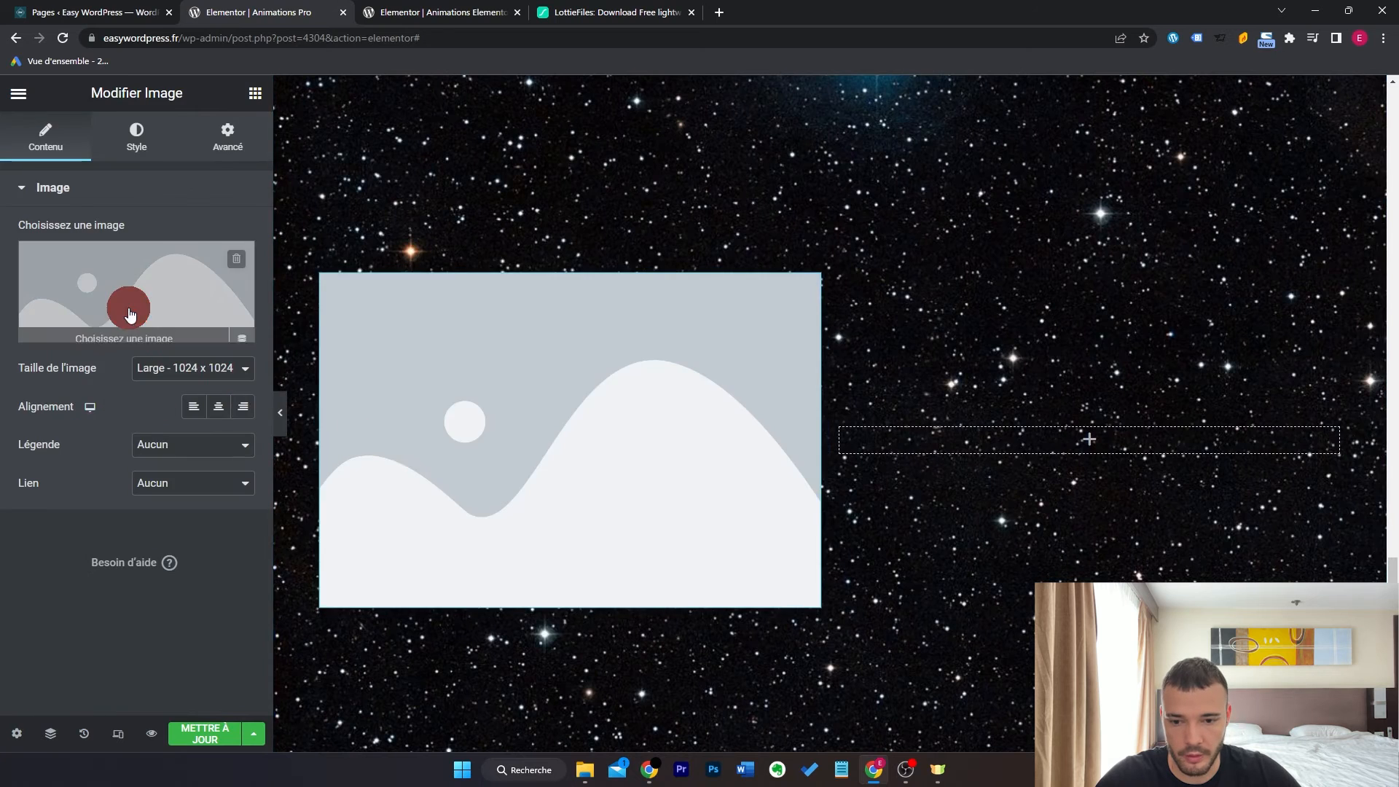
click(131, 314)
click(618, 372)
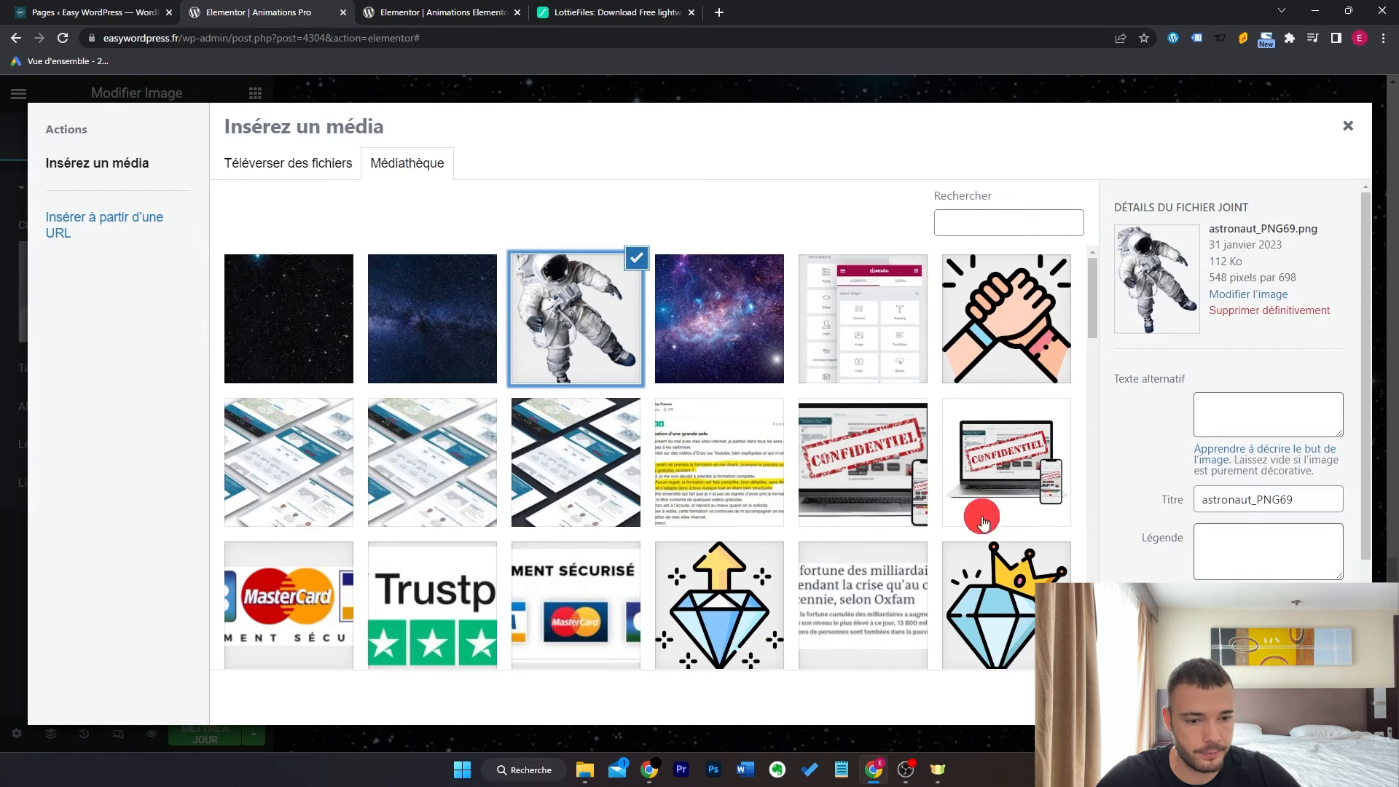
click(1304, 697)
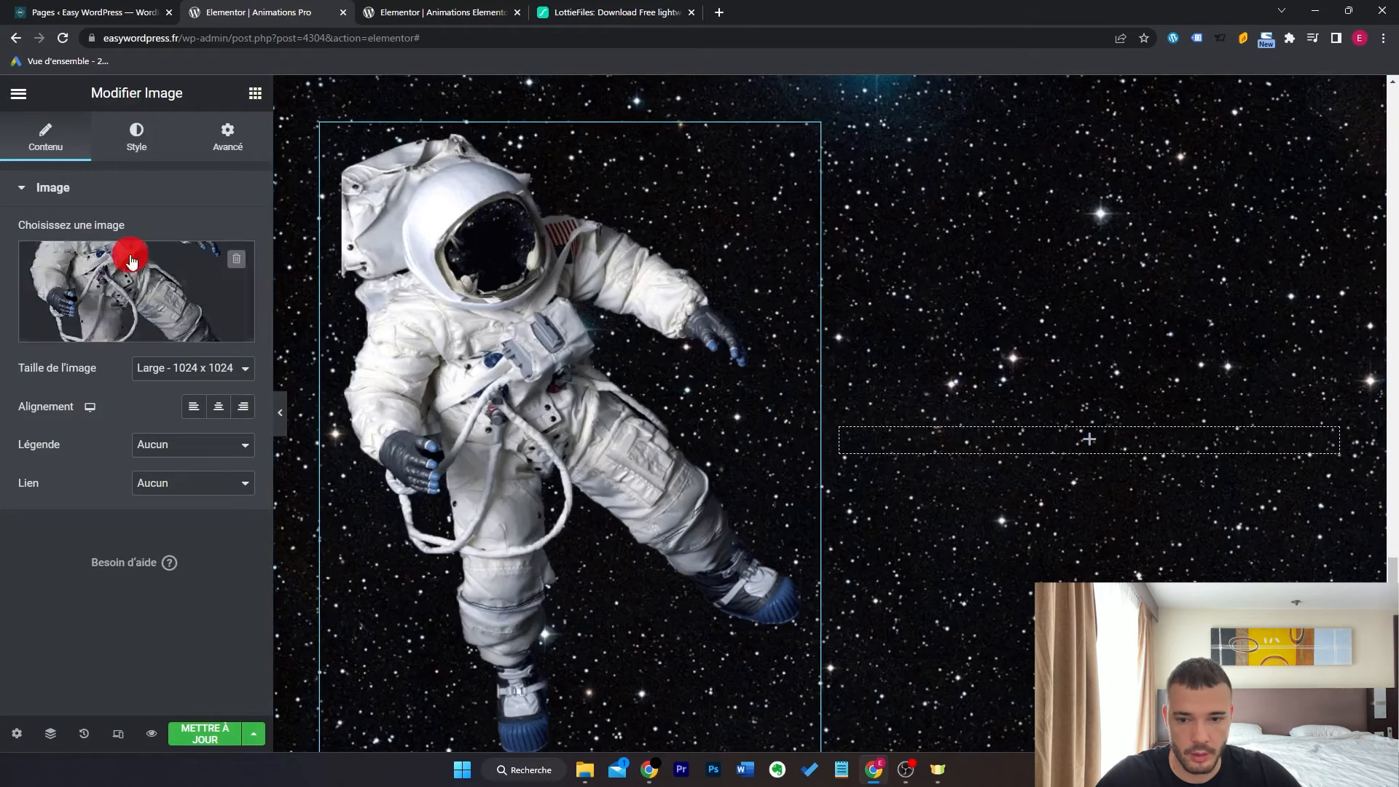
click(111, 156)
drag(37, 250, 127, 252)
- Paste the copied black block with heading, text and button into the section's right column and preview the full-width layout
click(682, 435)
key(ctrl+v)
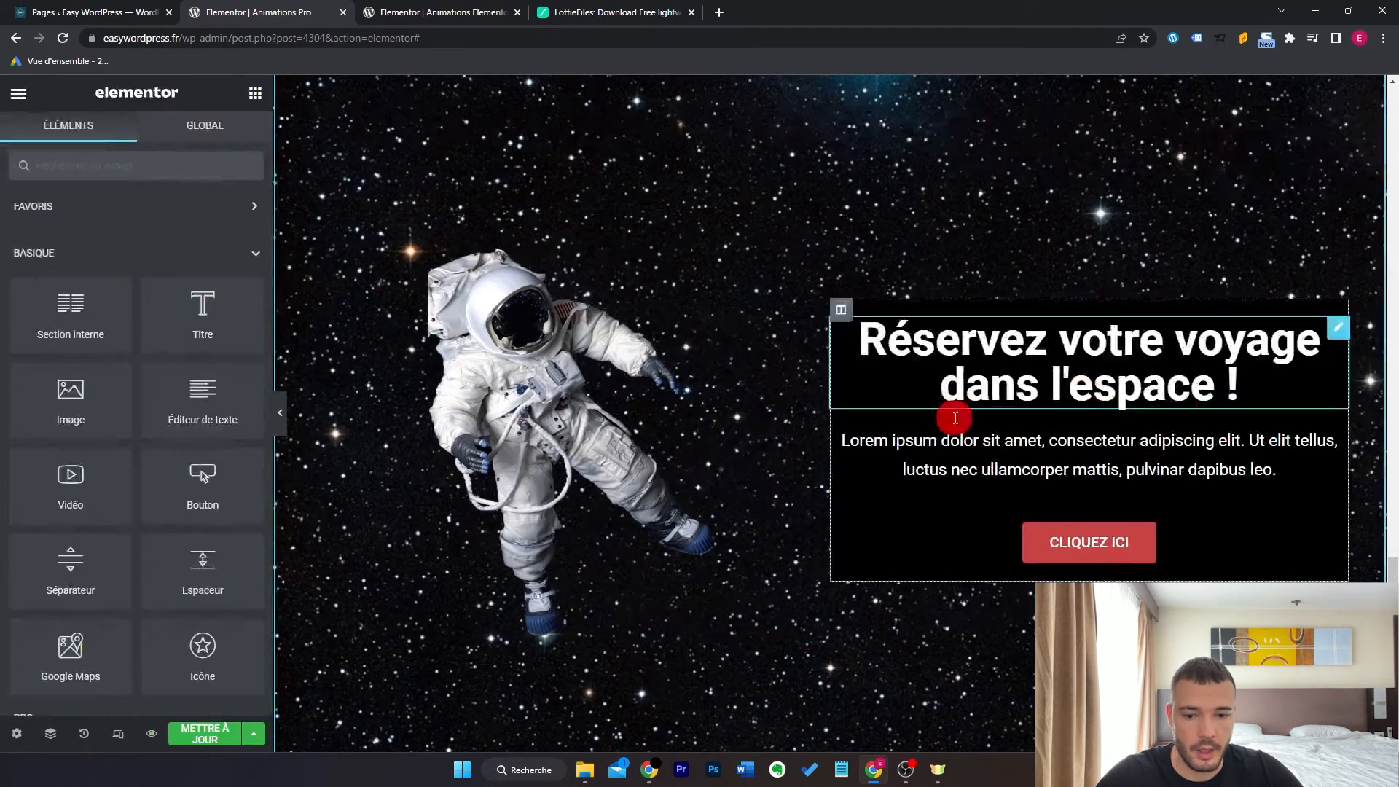
click(286, 424)
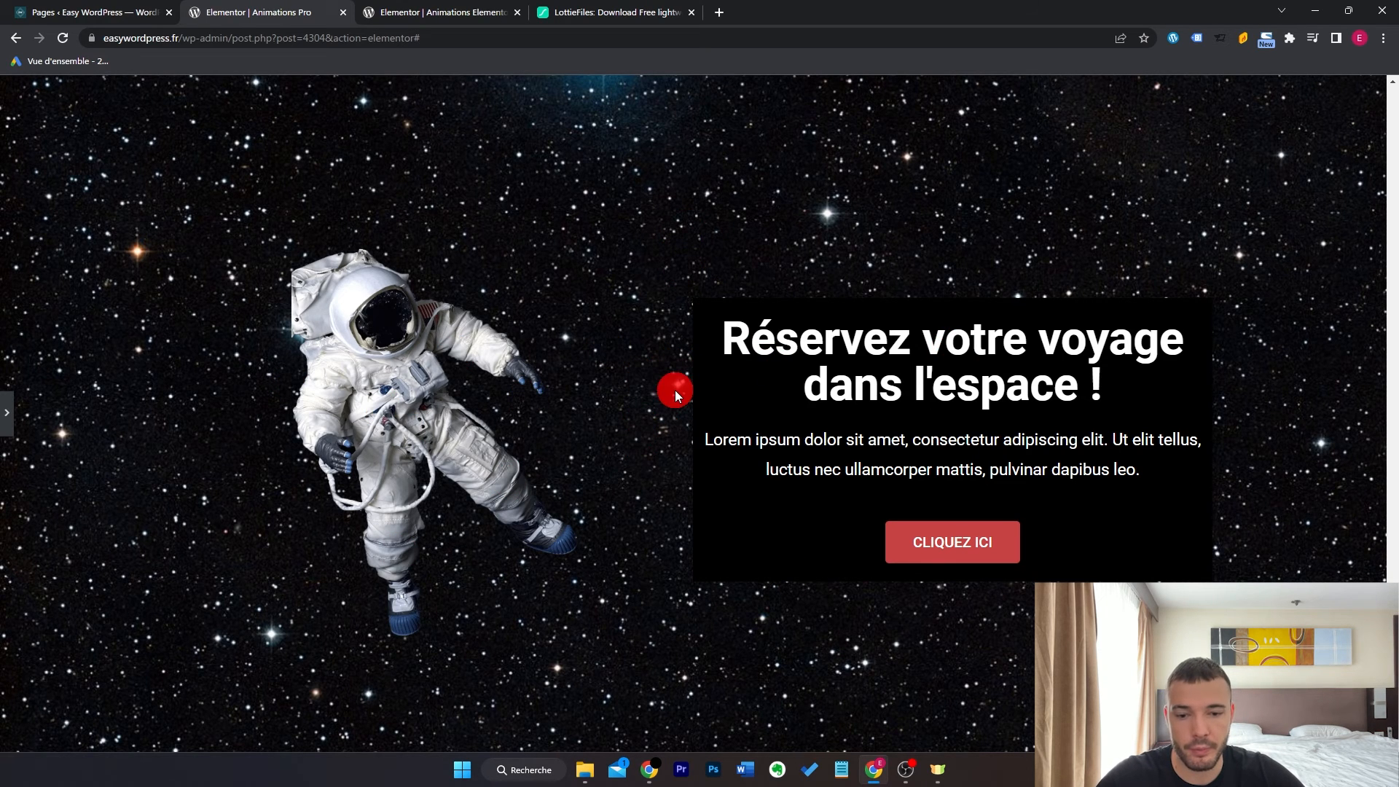
click(6, 412)
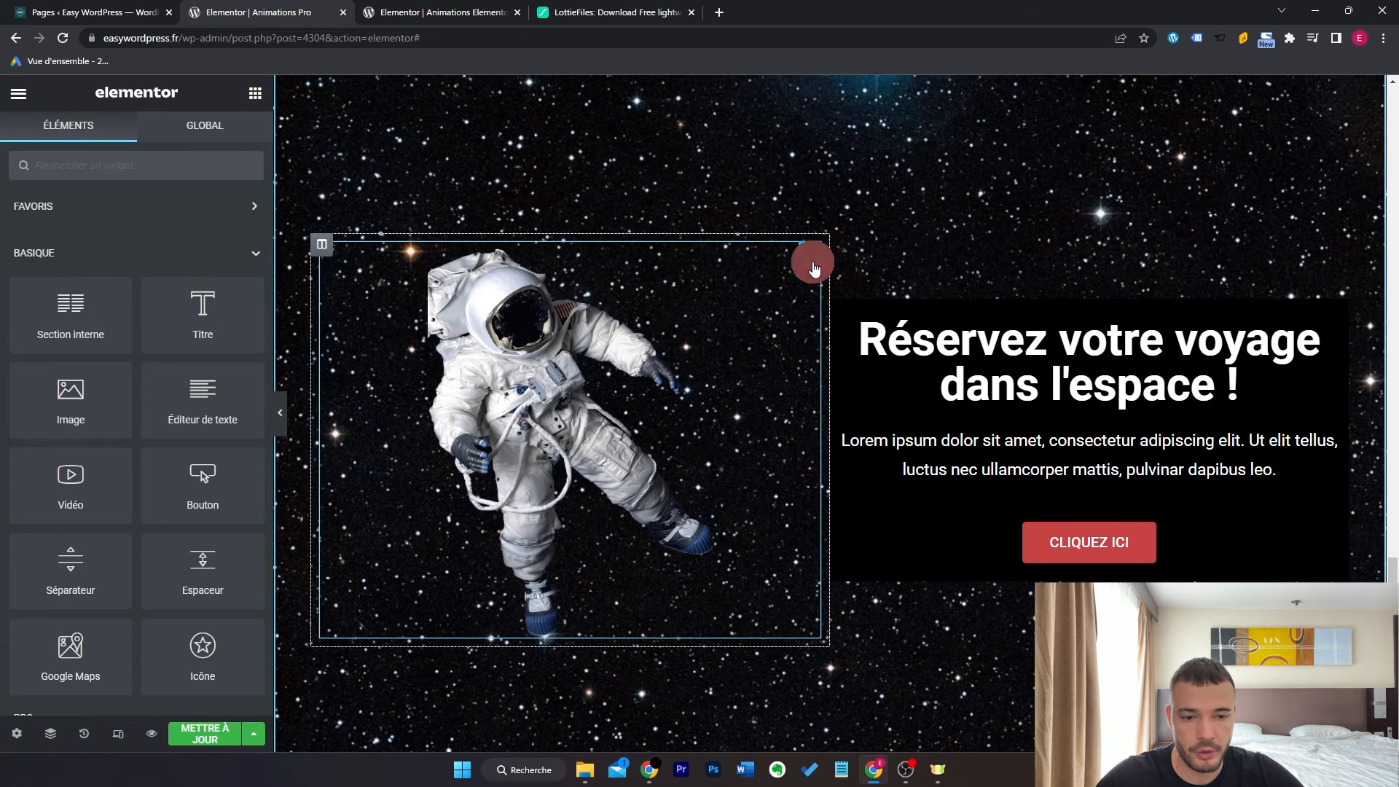
- Turn on Mouse Effects for the astronaut image and enable Mouse Track with direction Direct
click(814, 268)
click(222, 139)
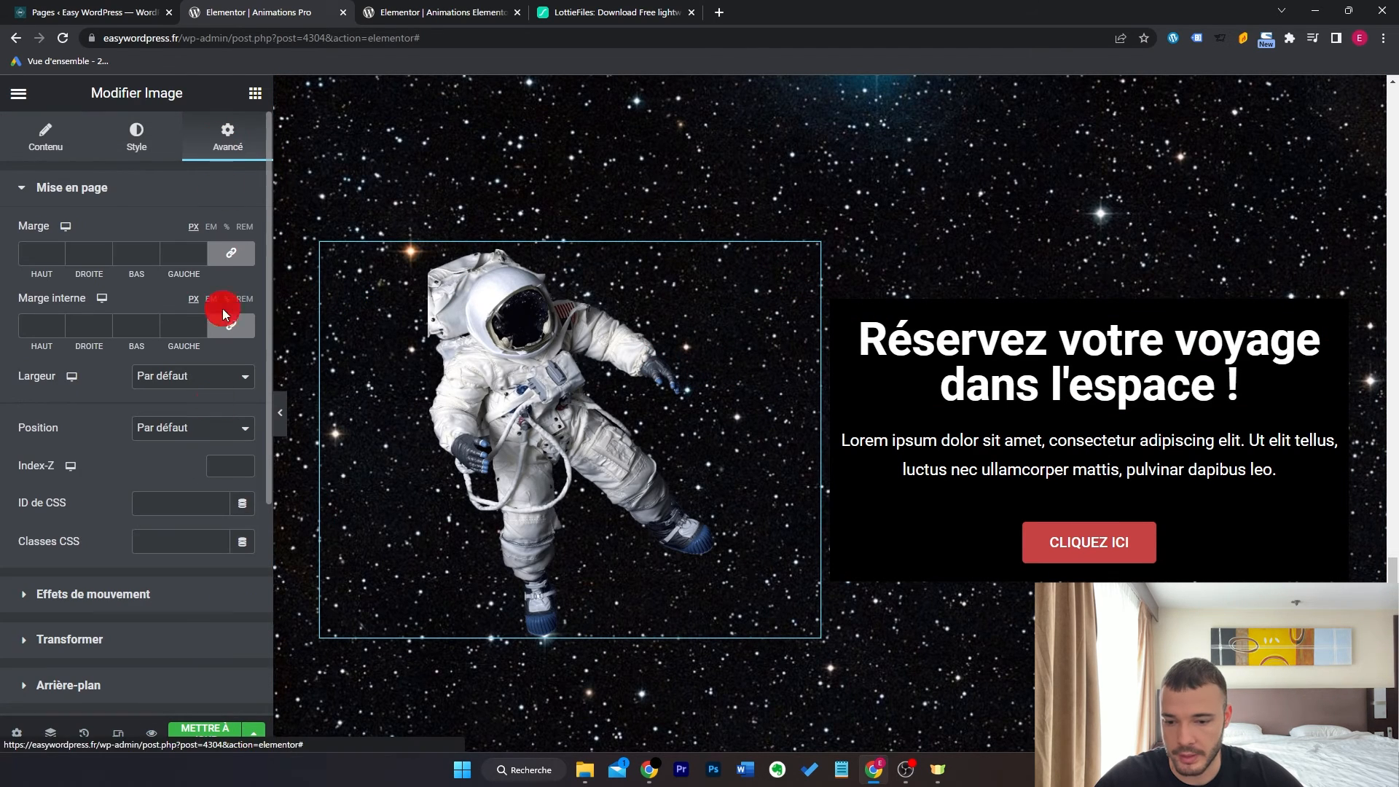
click(185, 611)
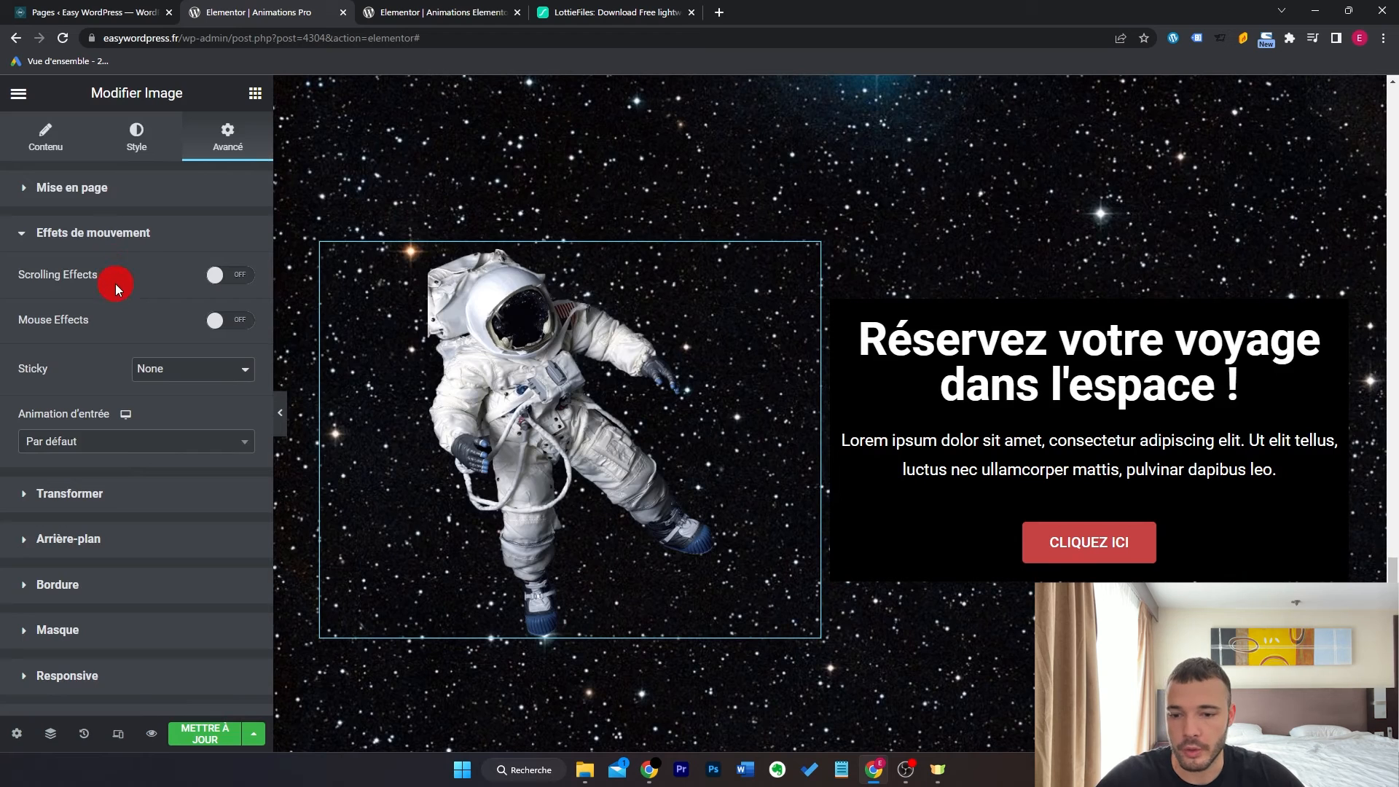
click(230, 323)
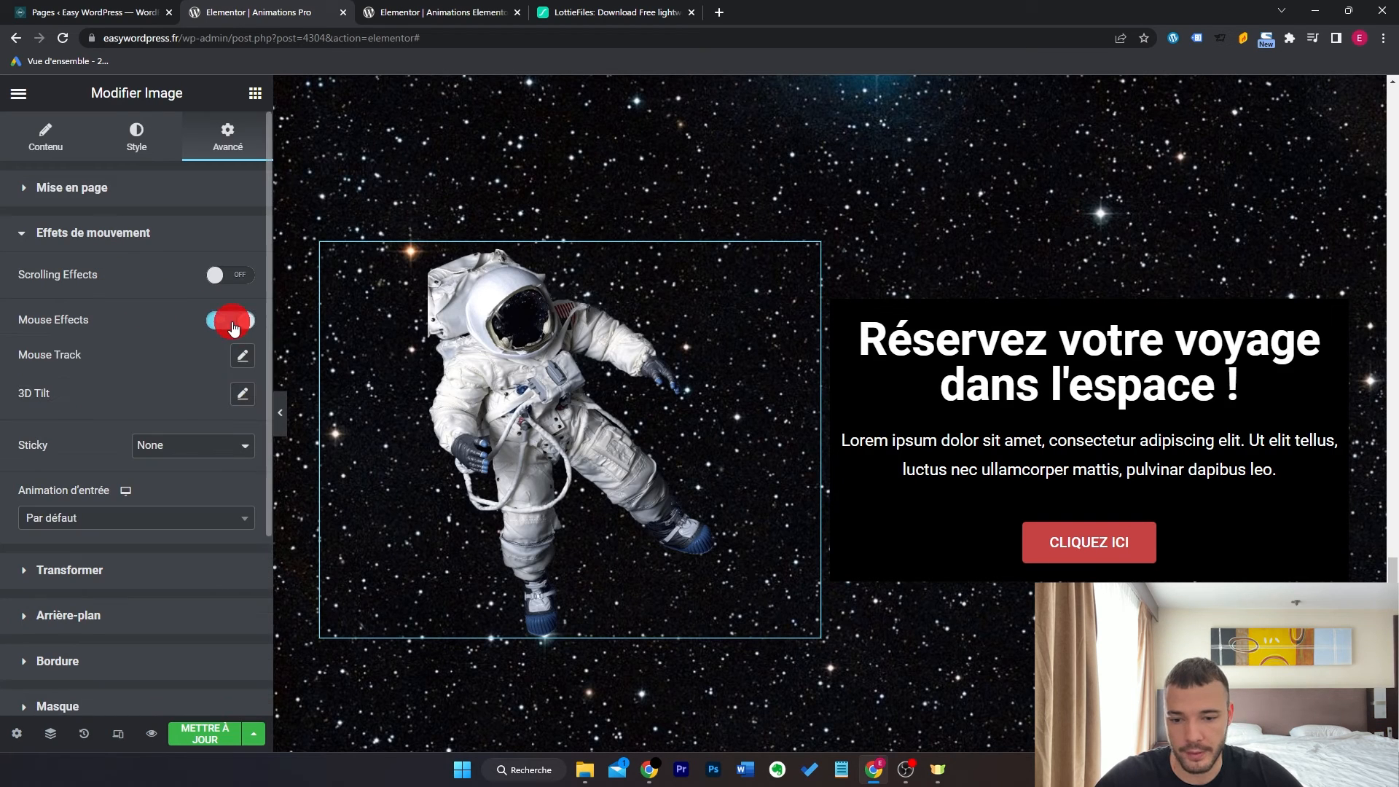
click(243, 357)
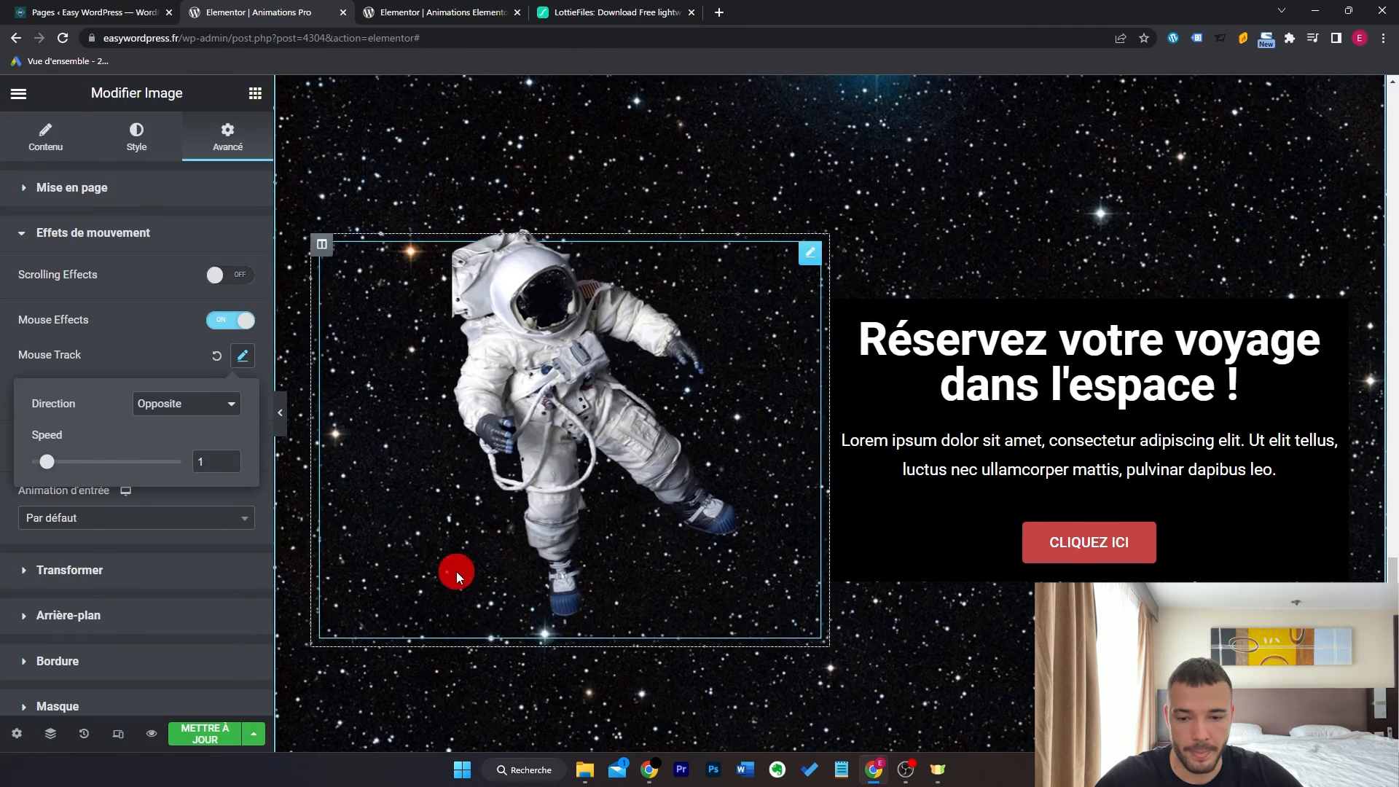
click(216, 409)
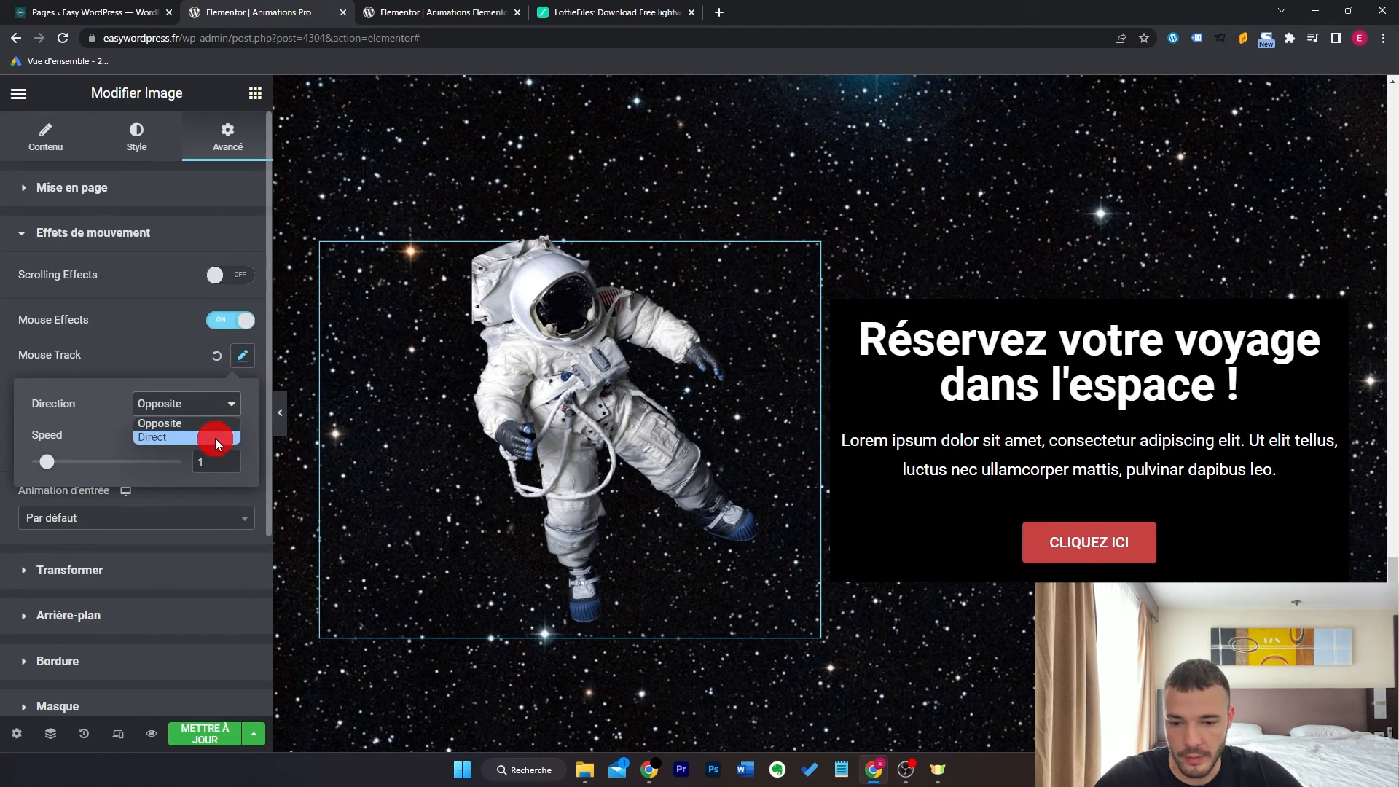
click(216, 439)
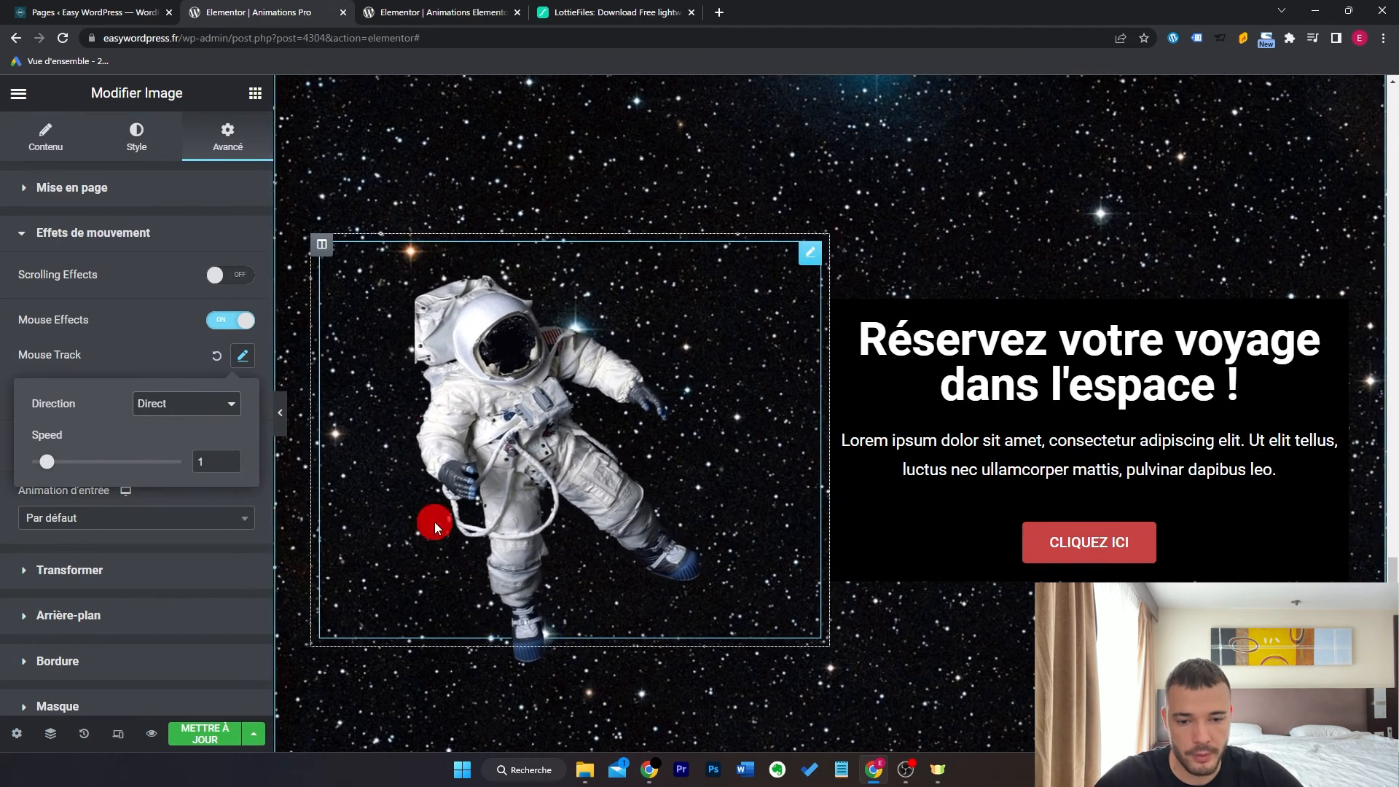
- Reduce the astronaut's Mouse Track speed to about 0.4 and test the movement with the editing panel hidden
click(230, 465)
click(230, 466)
click(230, 466)
click(230, 466)
click(230, 466)
click(229, 465)
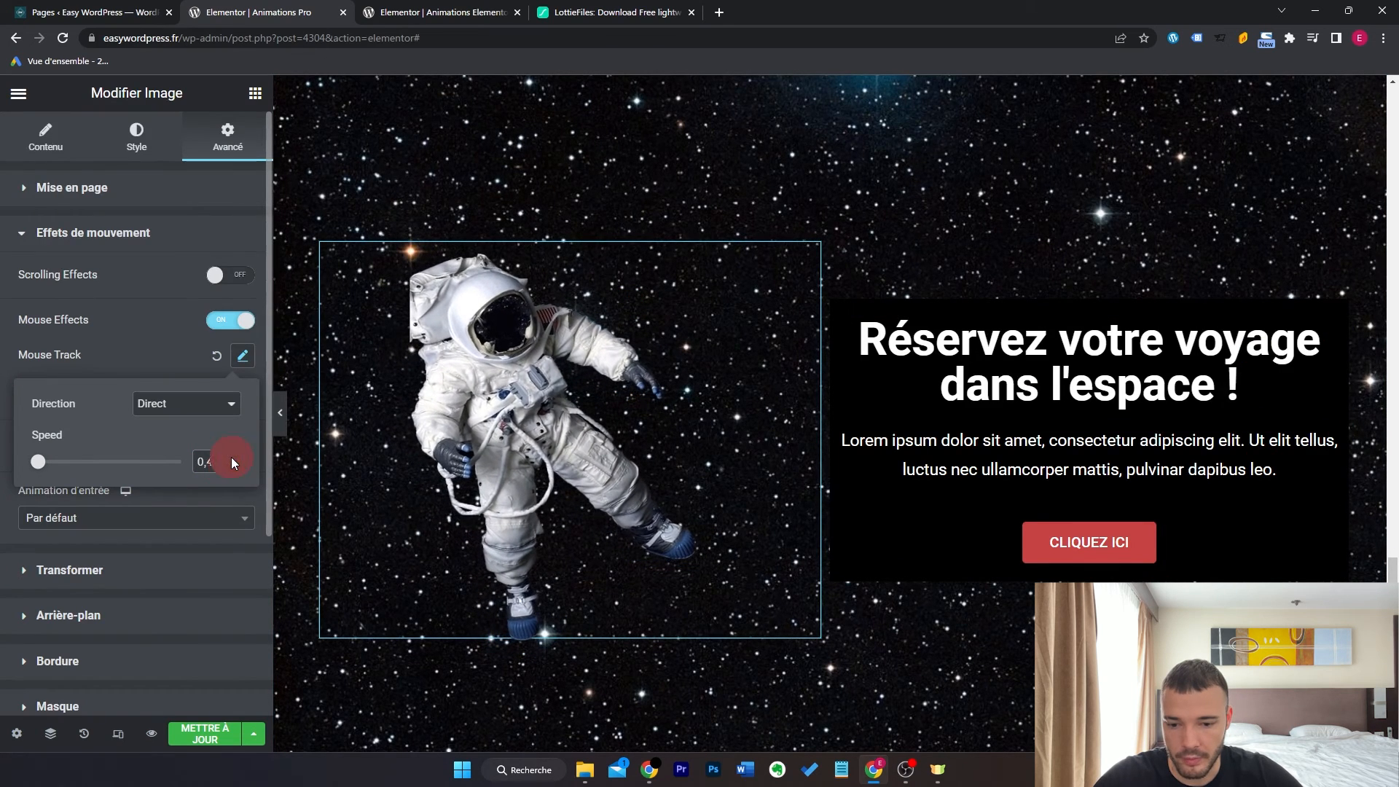
click(232, 457)
click(279, 412)
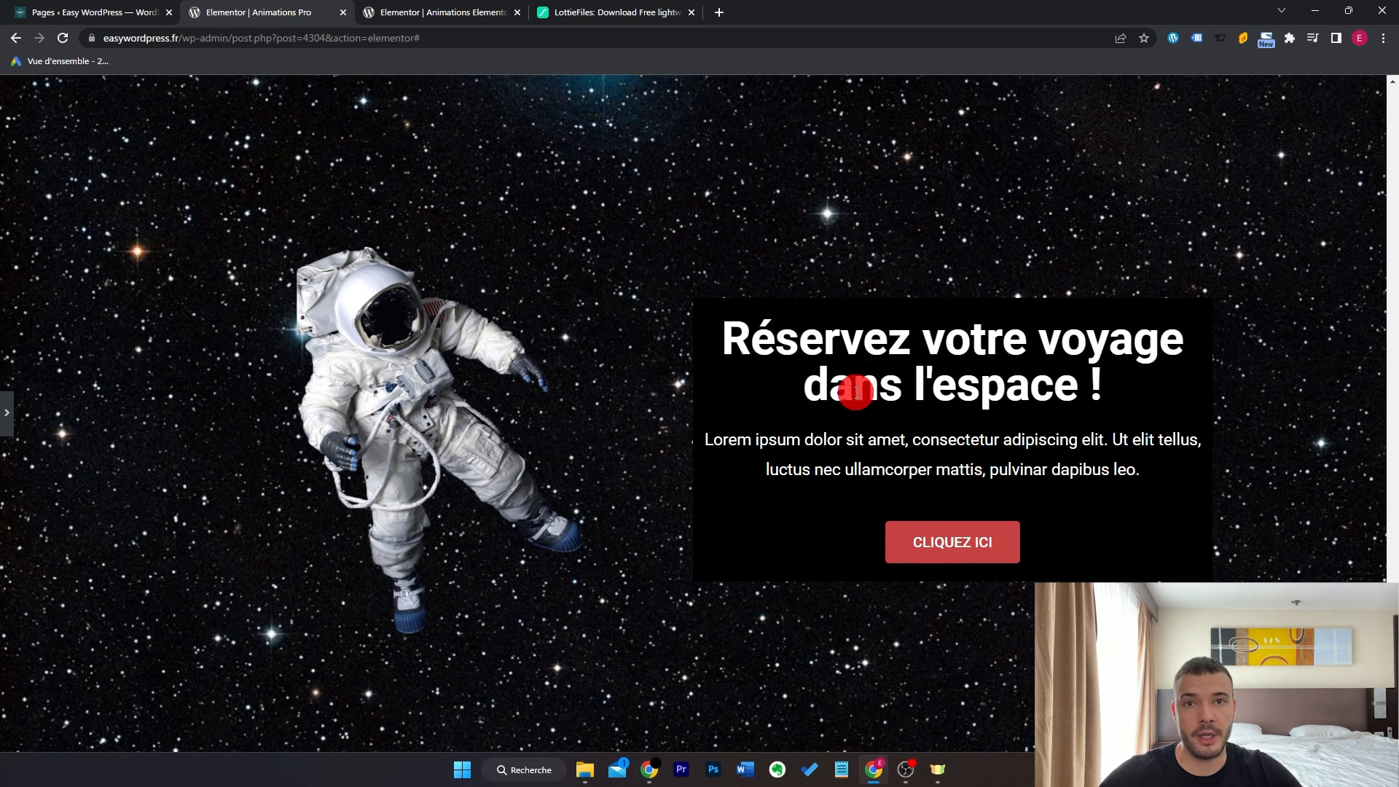
key(ctrl+p)
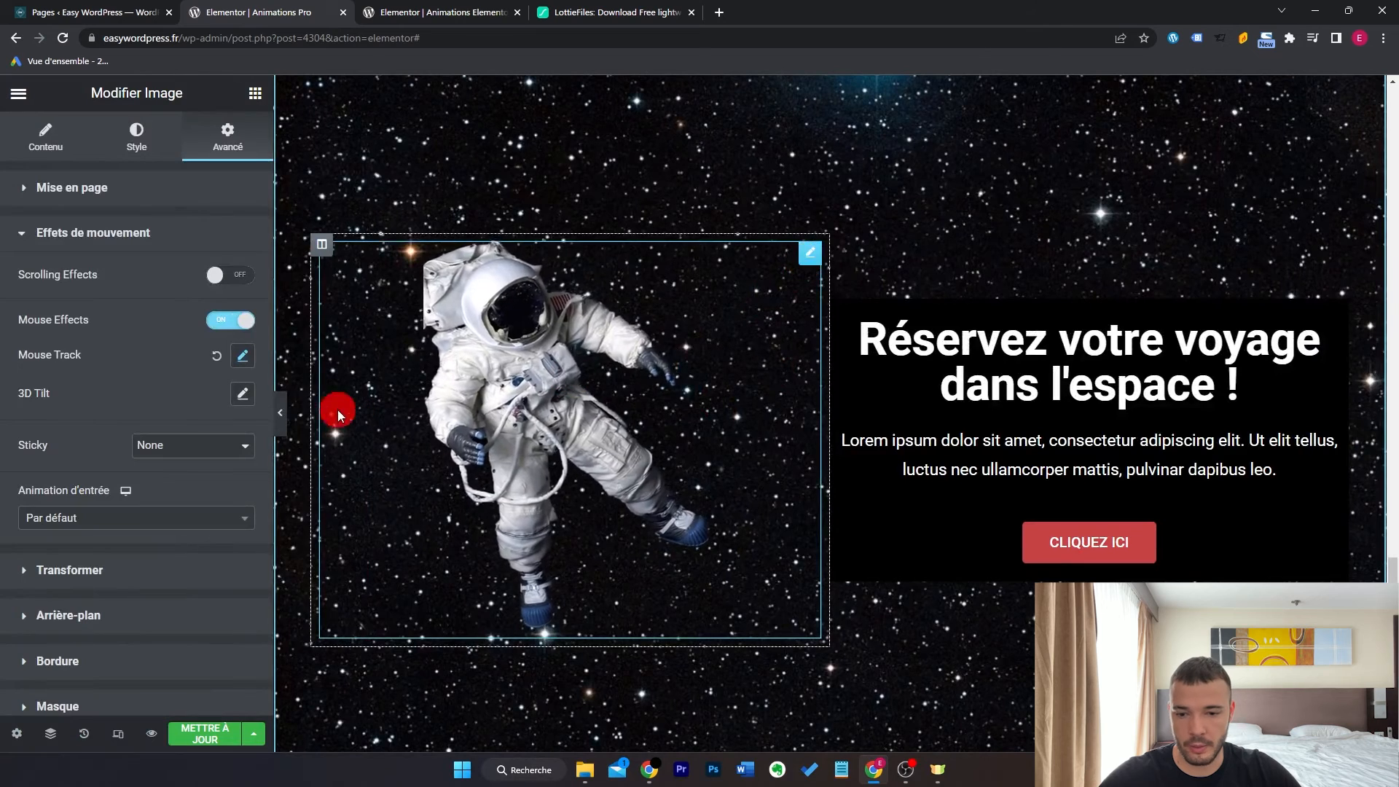
- Set the astronaut's Mouse Track speed to 0.3 and test the movement on the full-width page
click(243, 356)
click(228, 467)
click(228, 468)
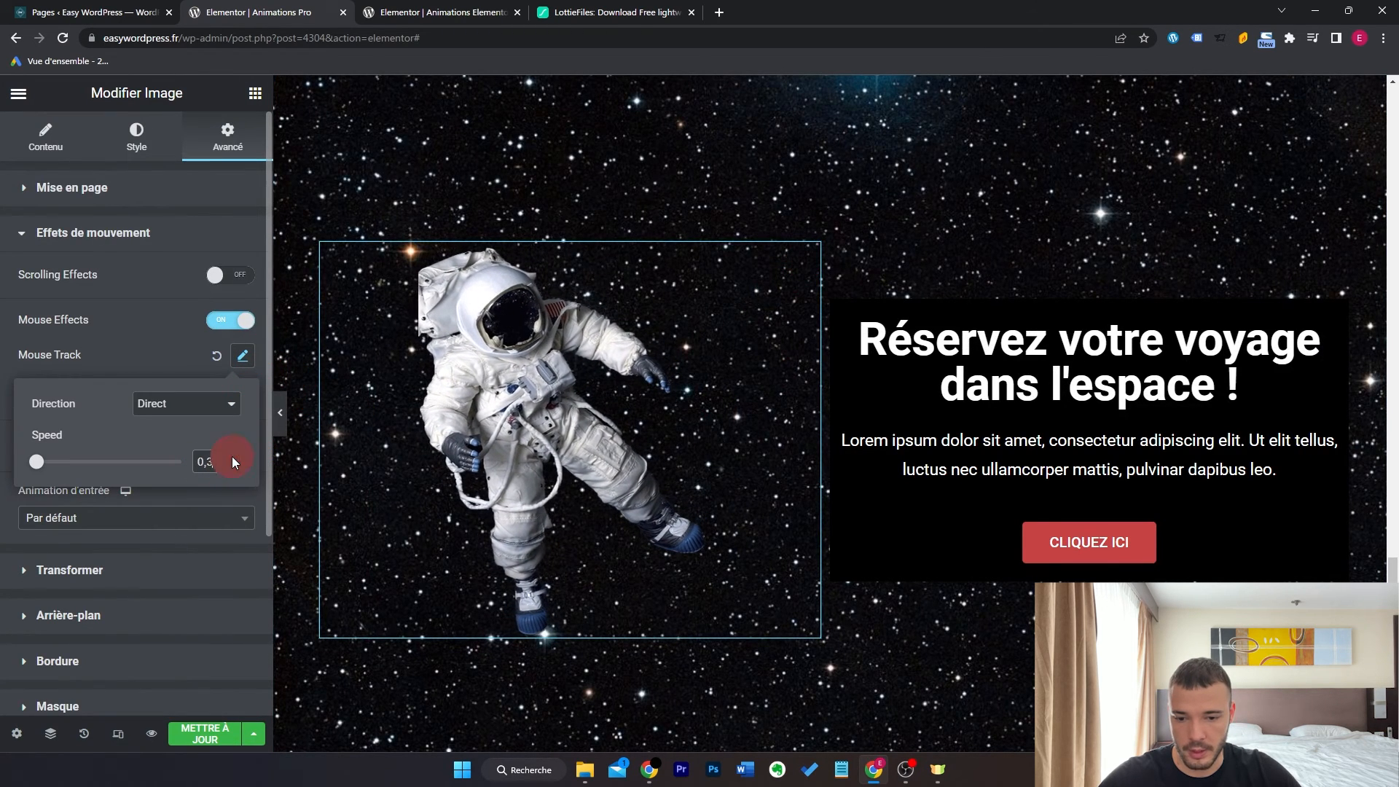
click(280, 413)
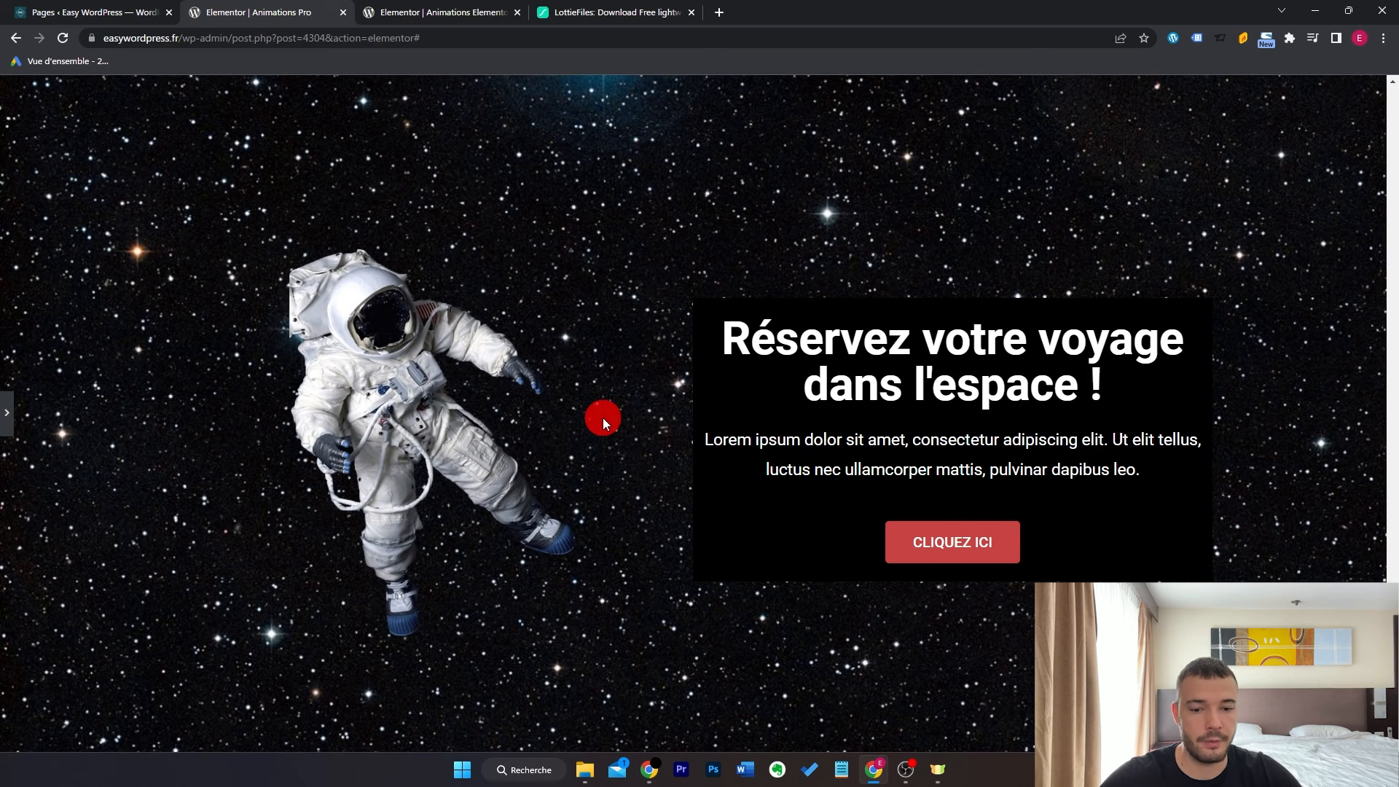
scroll(1305, 374, down, 1)
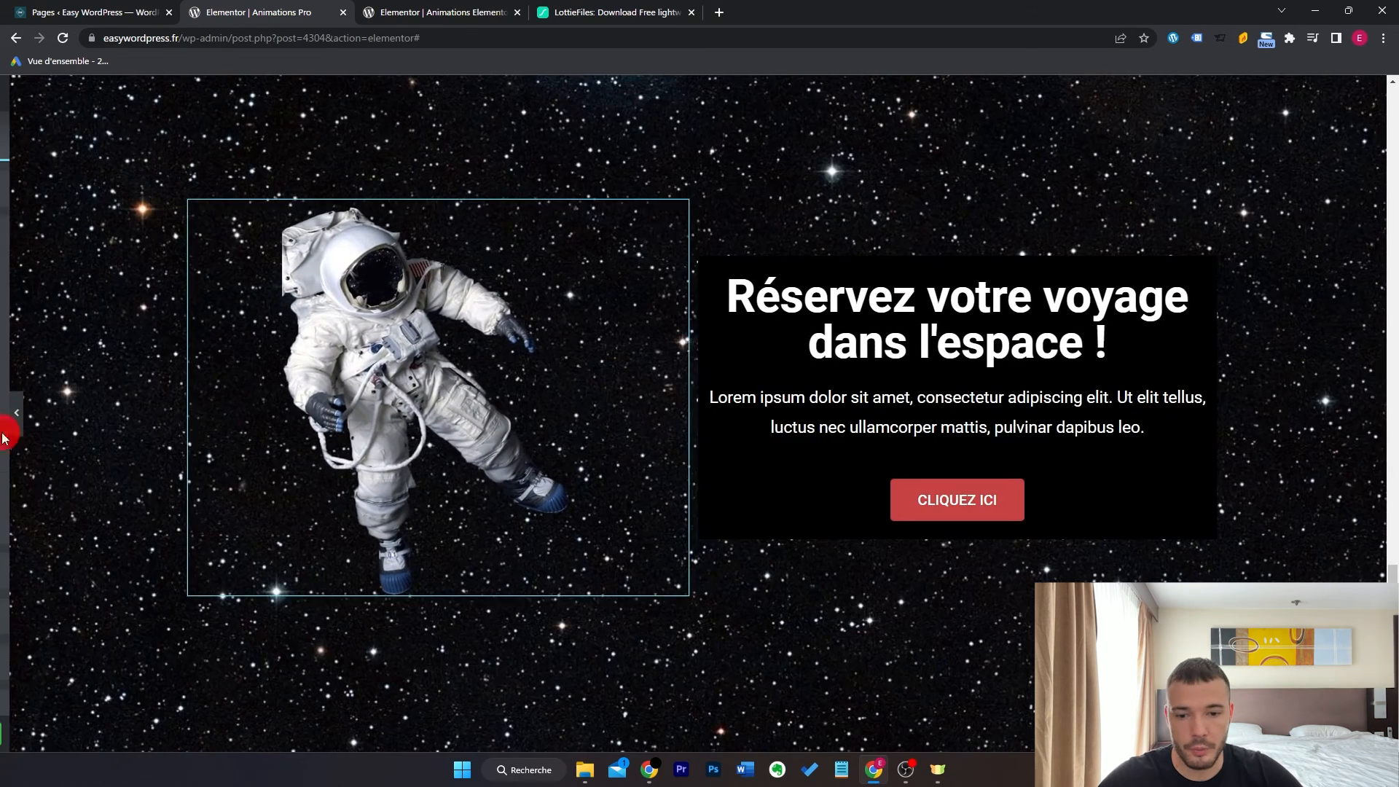
click(5, 430)
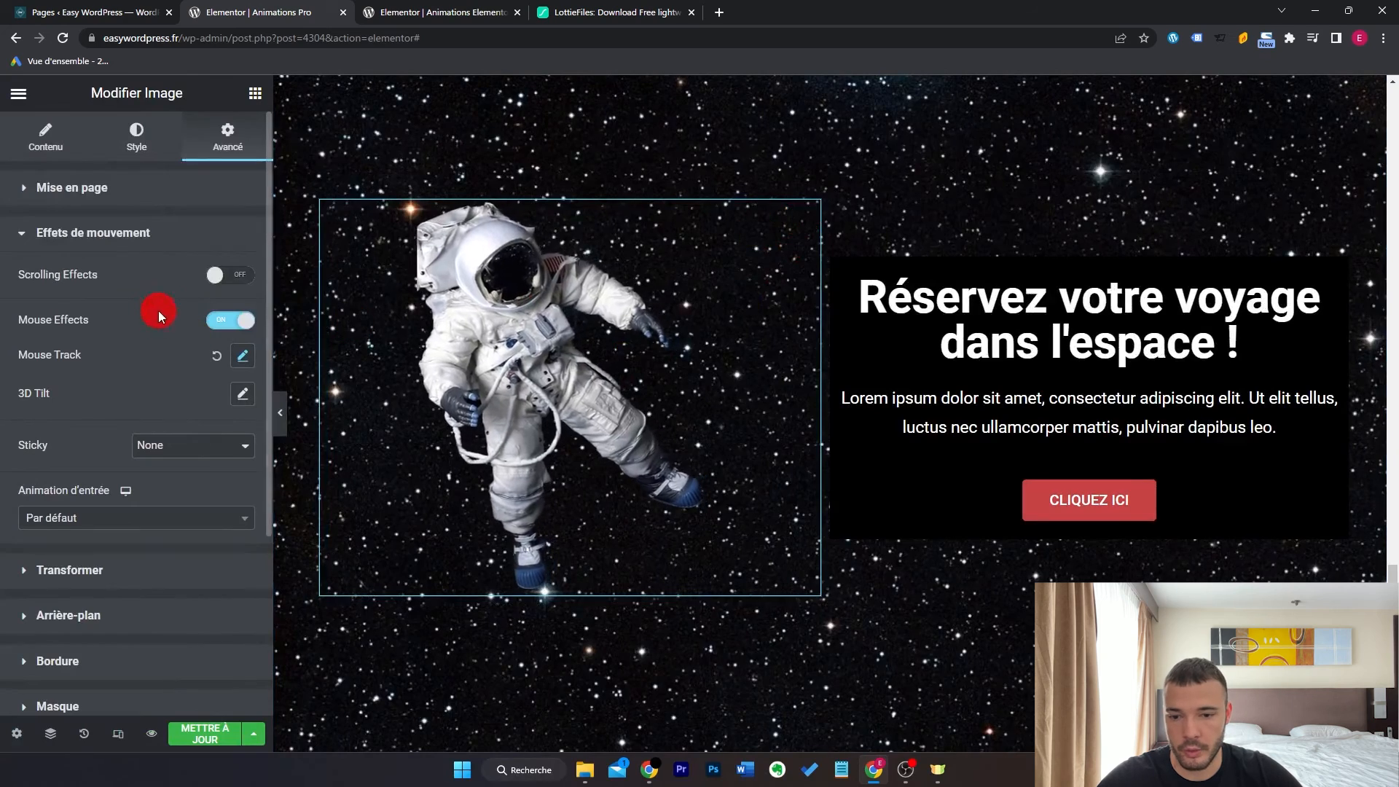
- Turn on Scrolling Effects for the astronaut image and add a one-column section below it containing the copied spacer
click(236, 277)
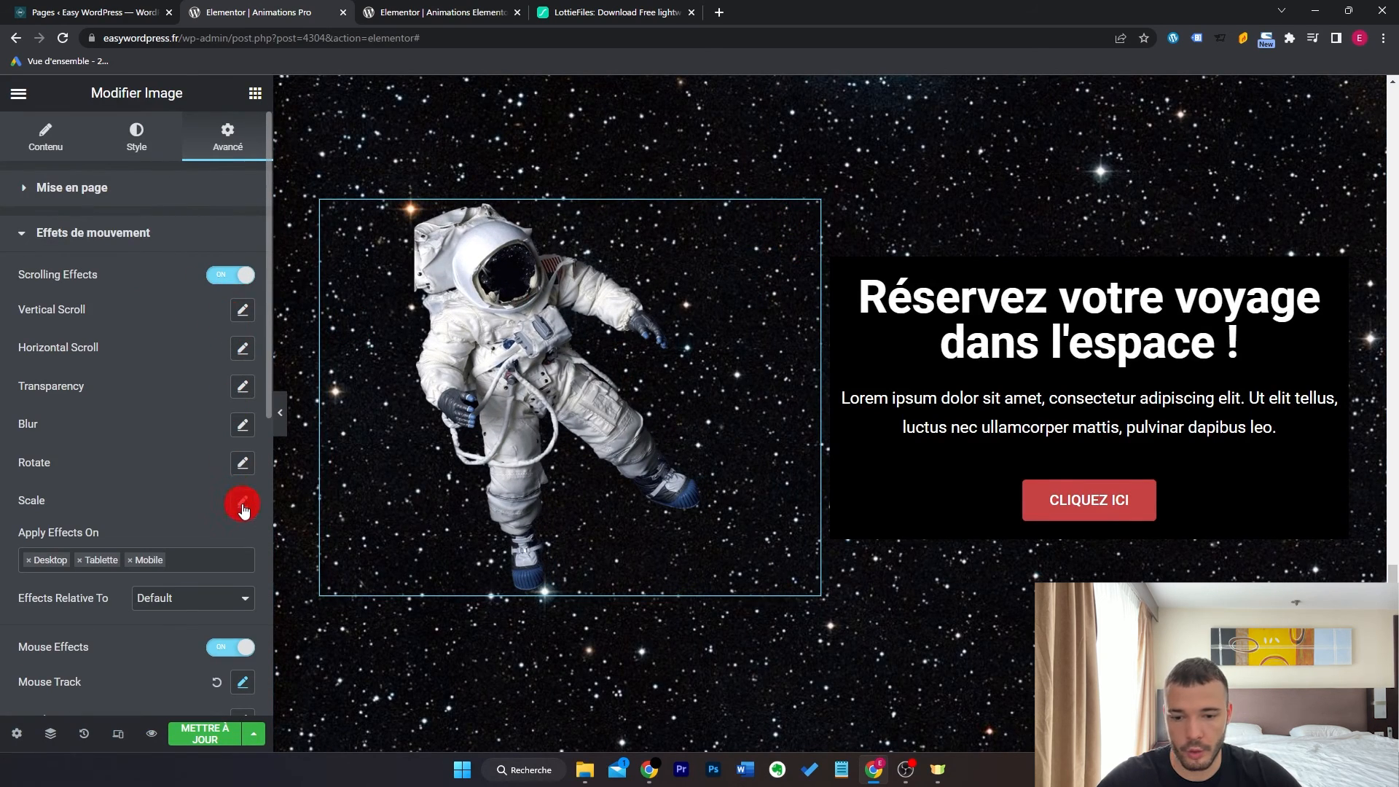
scroll(903, 396, down, 5)
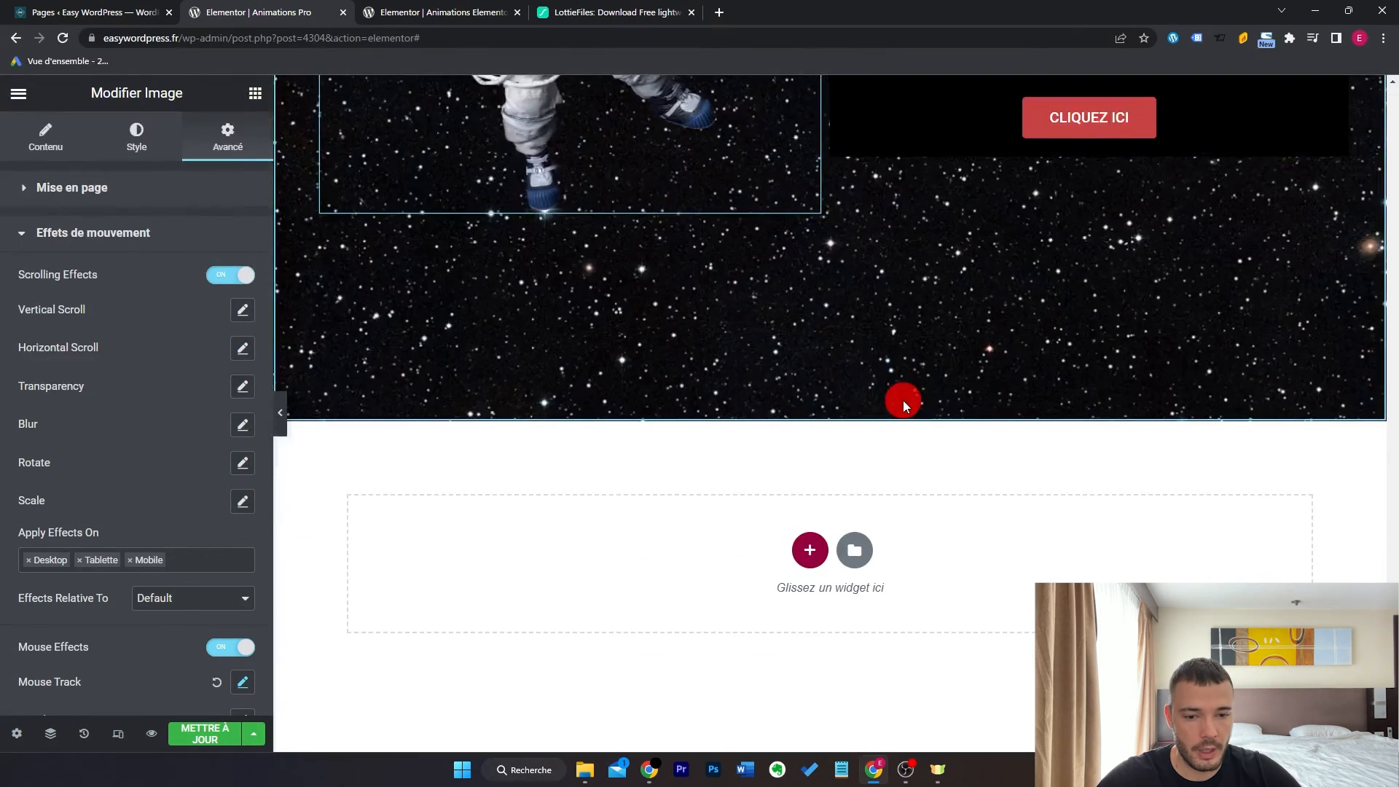
click(812, 545)
click(578, 616)
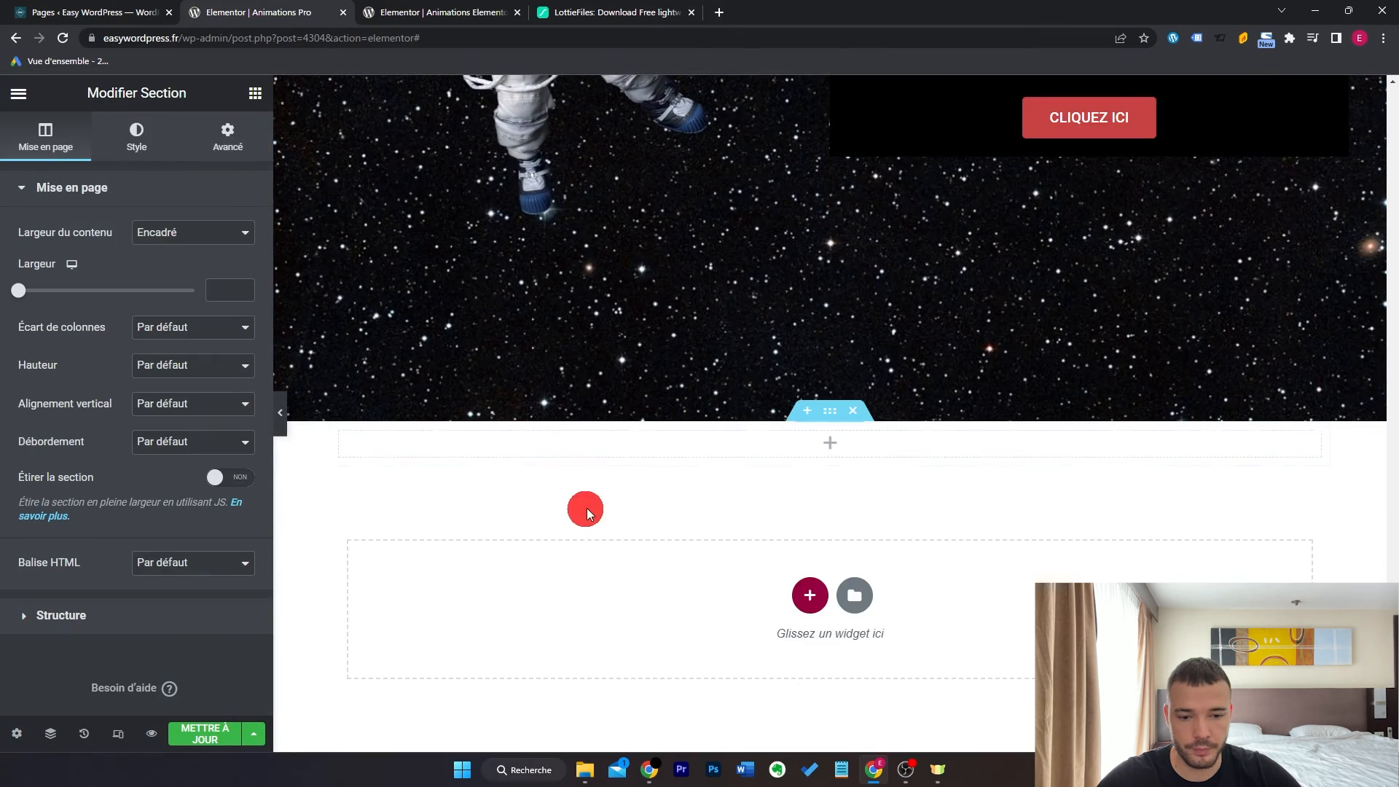
right_click(700, 454)
click(783, 601)
scroll(827, 507, up, 5)
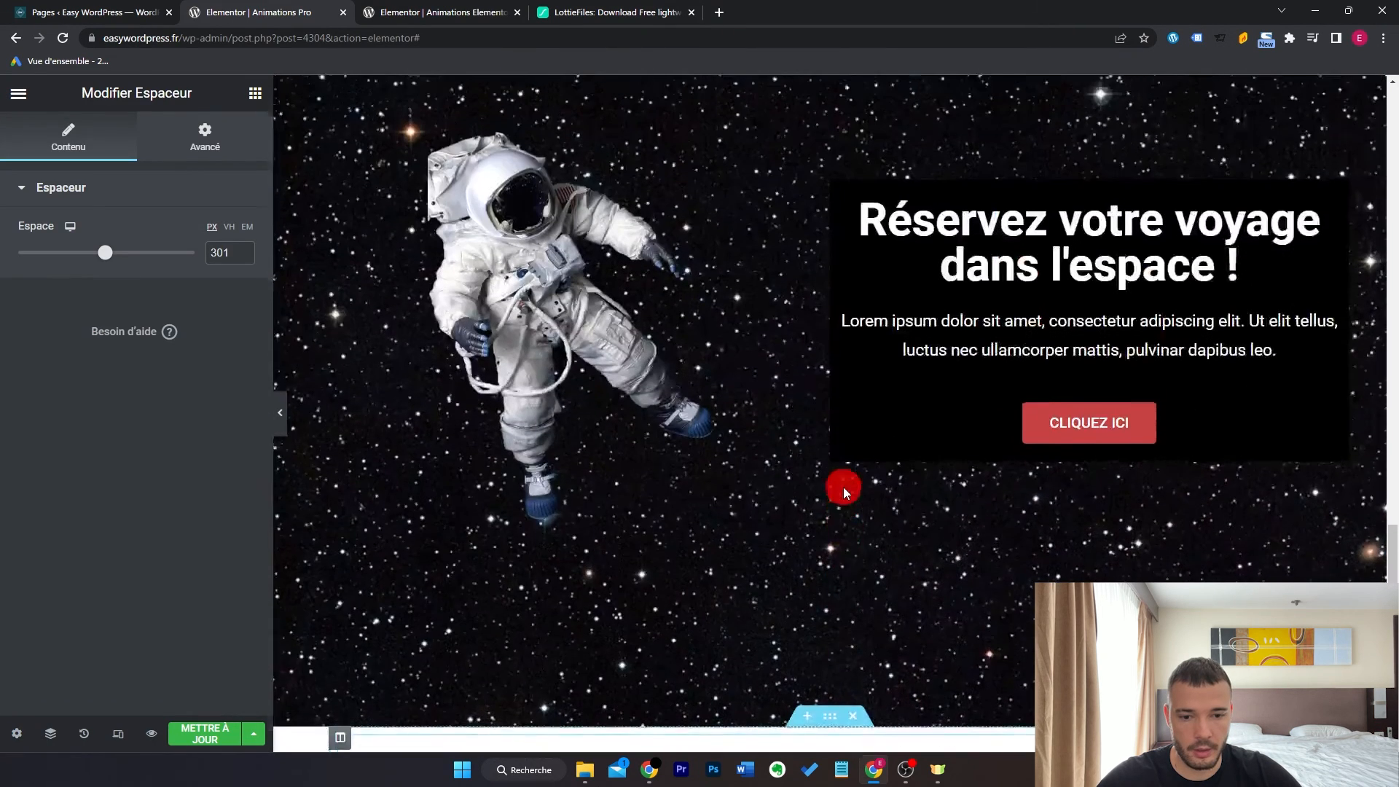
- Add a Scale scrolling effect with direction Scale Up to the astronaut image and test it by scrolling the page
click(810, 225)
click(178, 603)
scroll(159, 446, down, 3)
scroll(737, 338, down, 5)
scroll(740, 346, up, 4)
scroll(740, 345, up, 1)
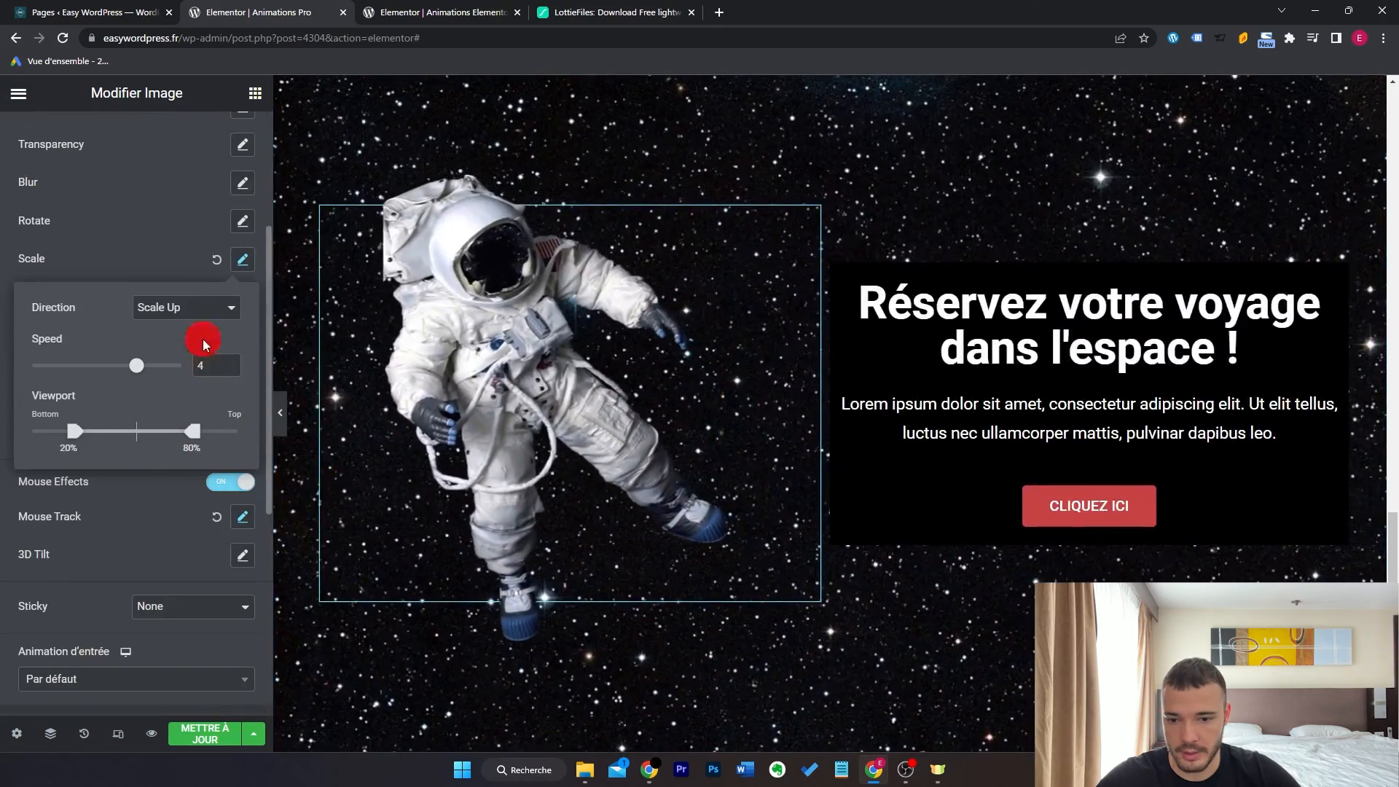
- Set the astronaut's Scale effect to speed -10 and its viewport range to 50%–100%, testing it on scroll
click(206, 339)
scroll(813, 378, down, 3)
scroll(813, 378, up, 3)
drag(75, 437, 136, 438)
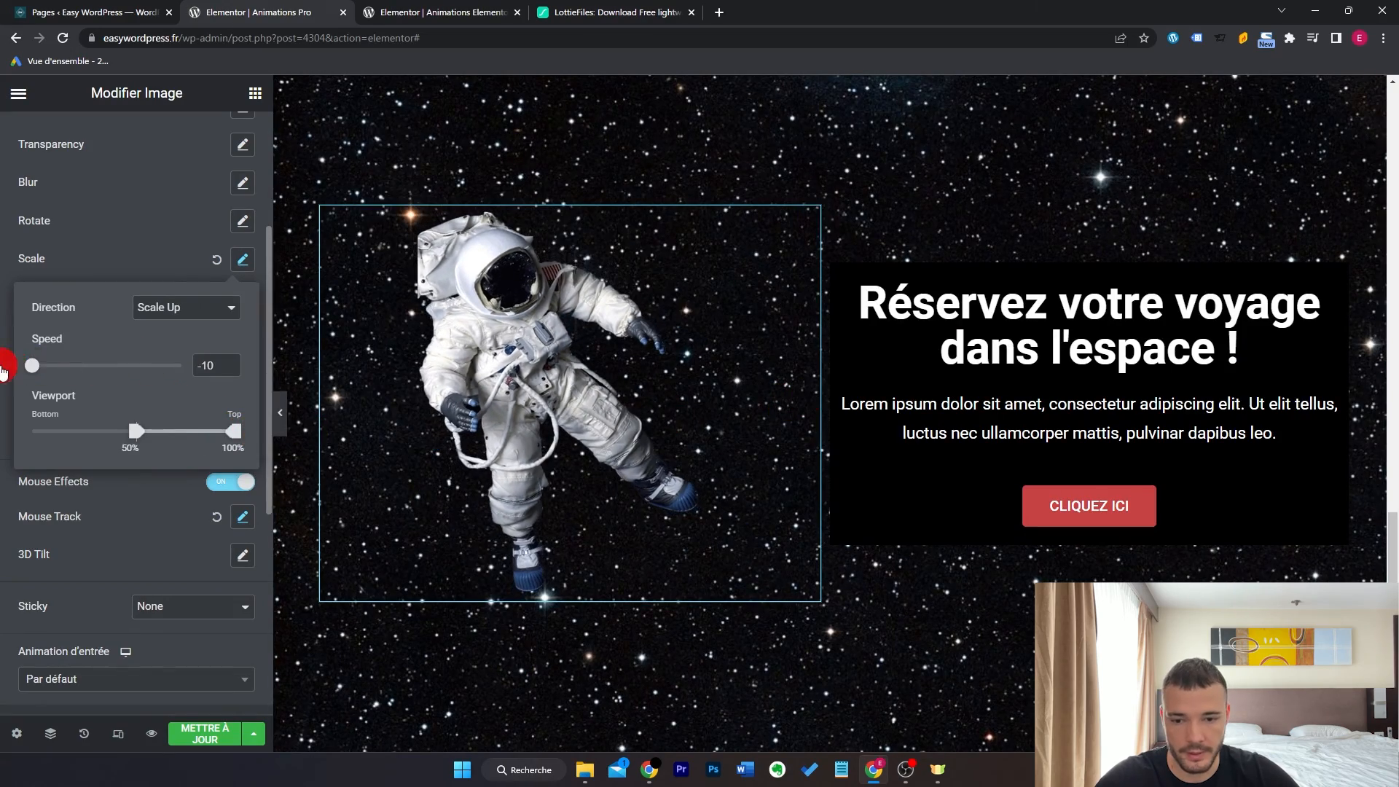
click(3, 372)
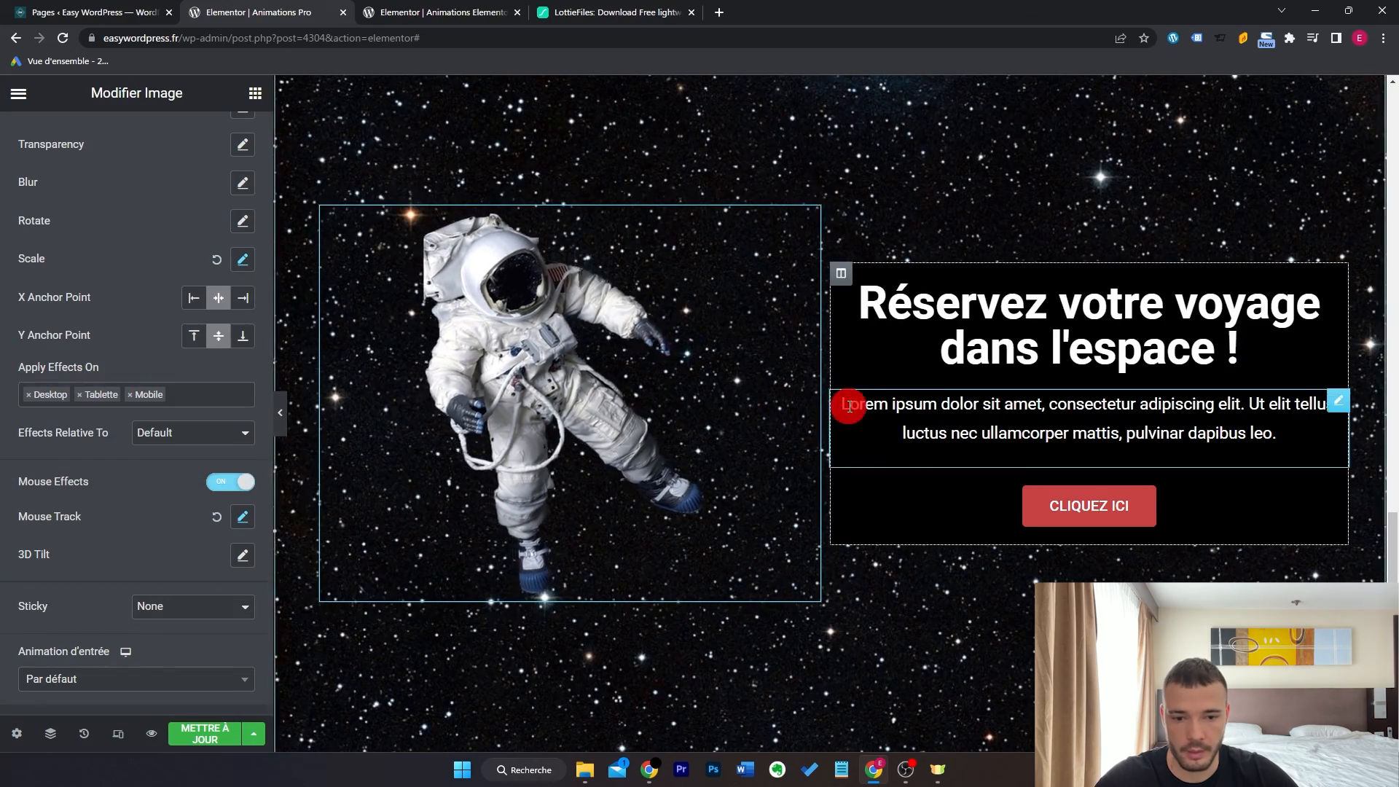
- Examine how the astronaut changes size as the page scrolls down and back up
scroll(846, 406, down, 5)
scroll(848, 408, up, 3)
scroll(849, 408, up, 2)
scroll(849, 406, down, 6)
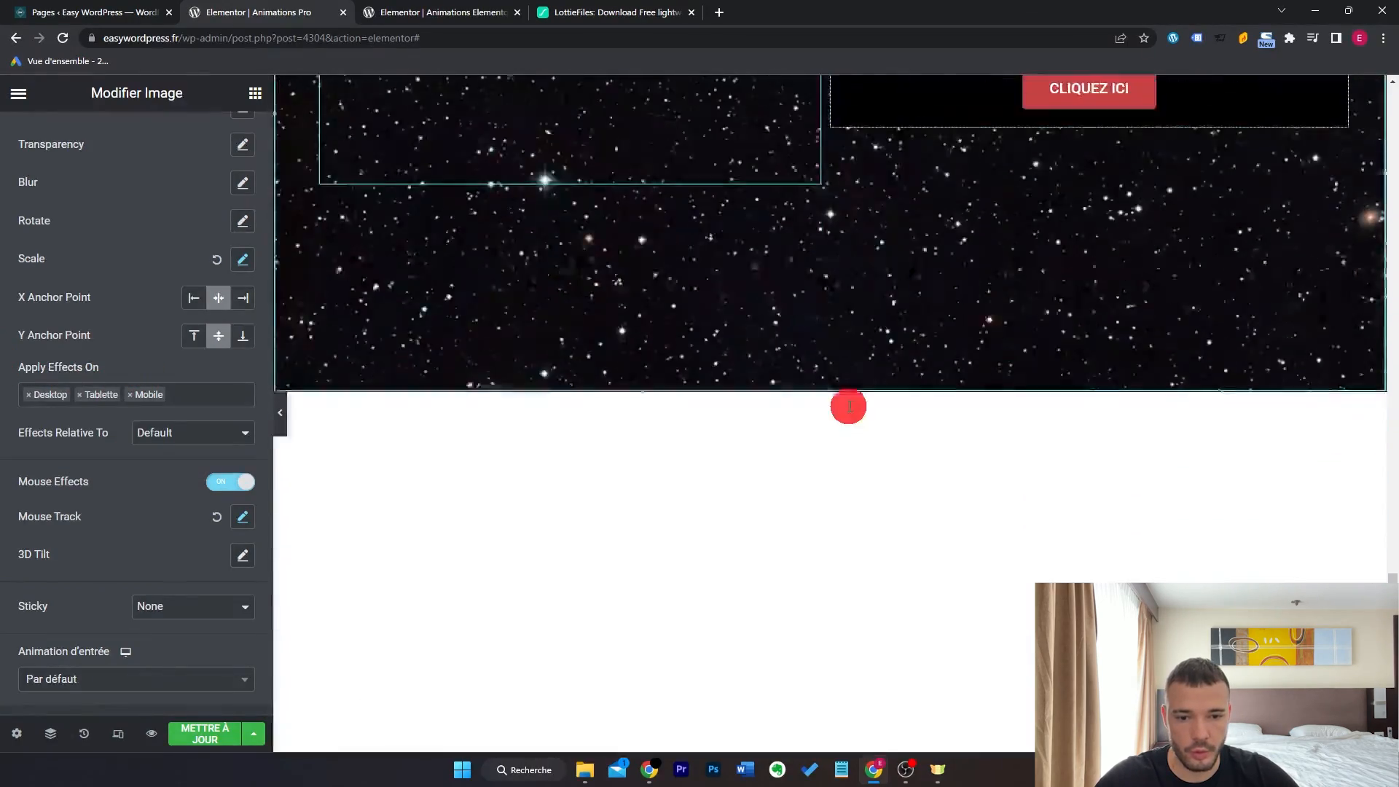
scroll(848, 405, up, 6)
scroll(1319, 348, down, 6)
scroll(1319, 348, up, 6)
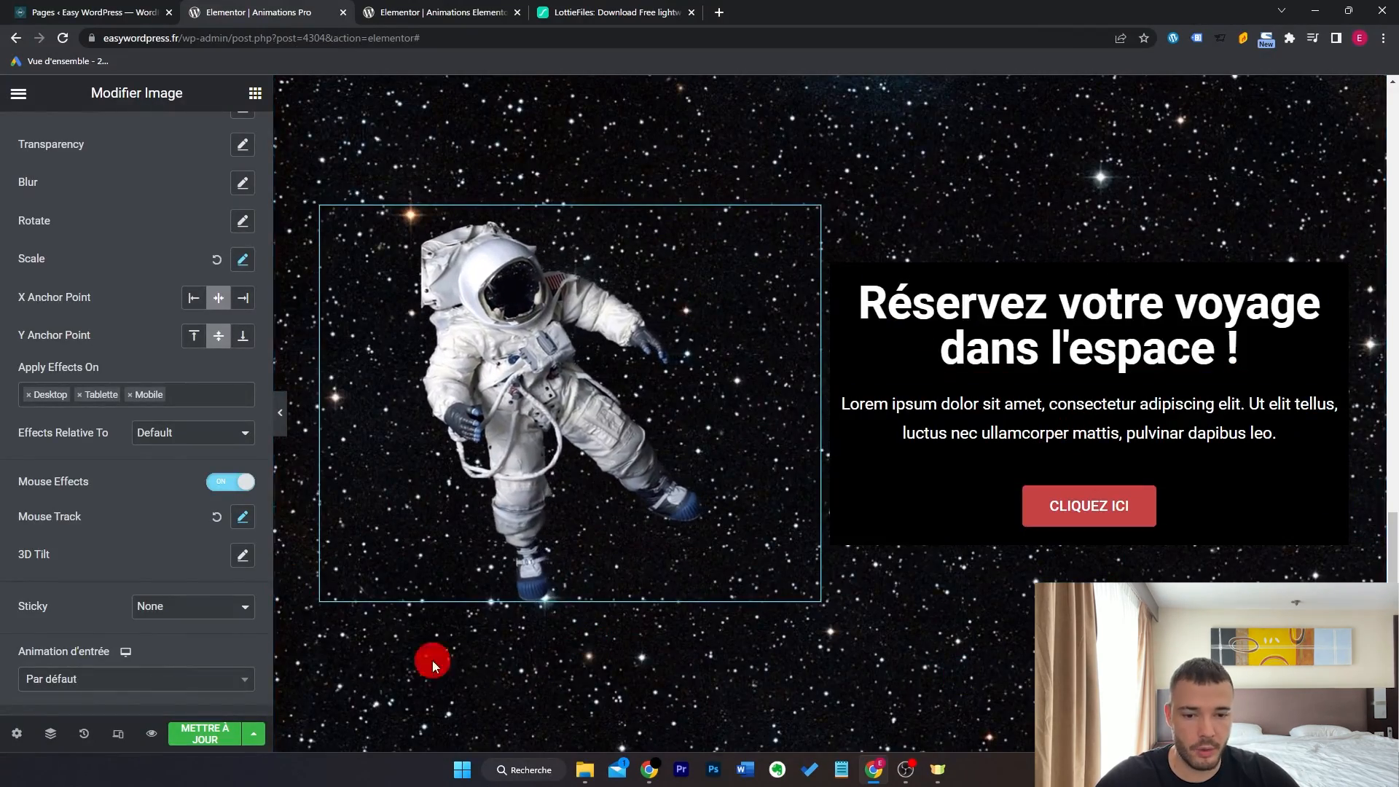
scroll(1178, 357, down, 8)
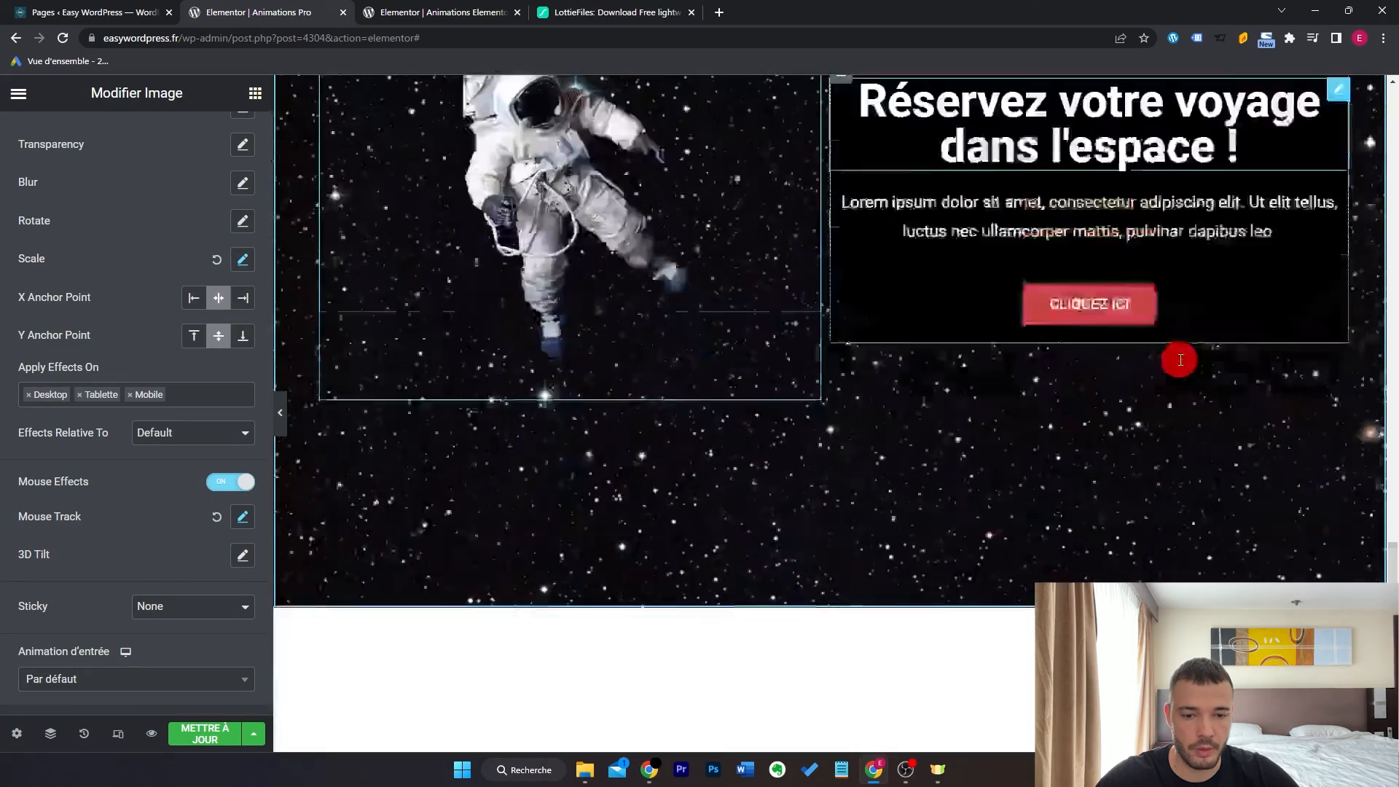
scroll(1179, 360, up, 5)
scroll(1173, 335, up, 3)
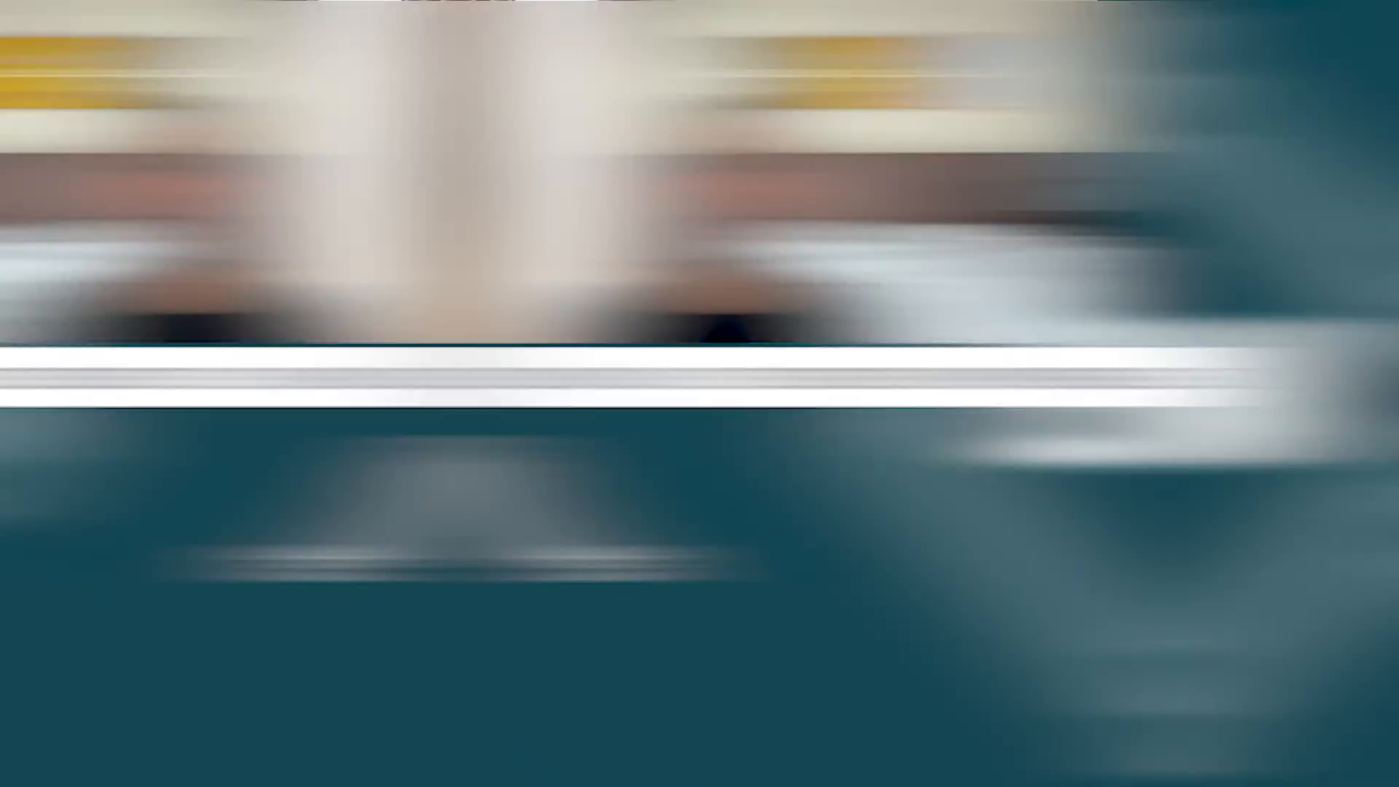